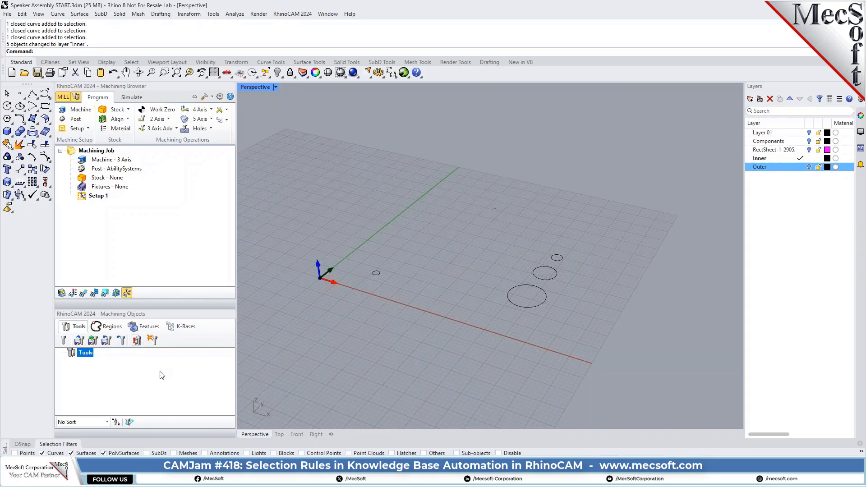
Load the knowledge base file KB Template COMPLETED.vkb from C:\Marketing\Webinars\2024\May 2024\--FINAL--.
click(184, 328)
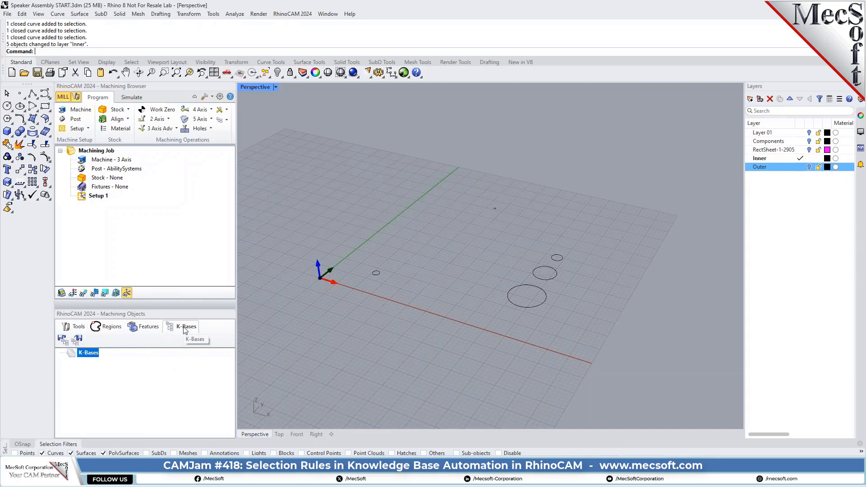
click(62, 339)
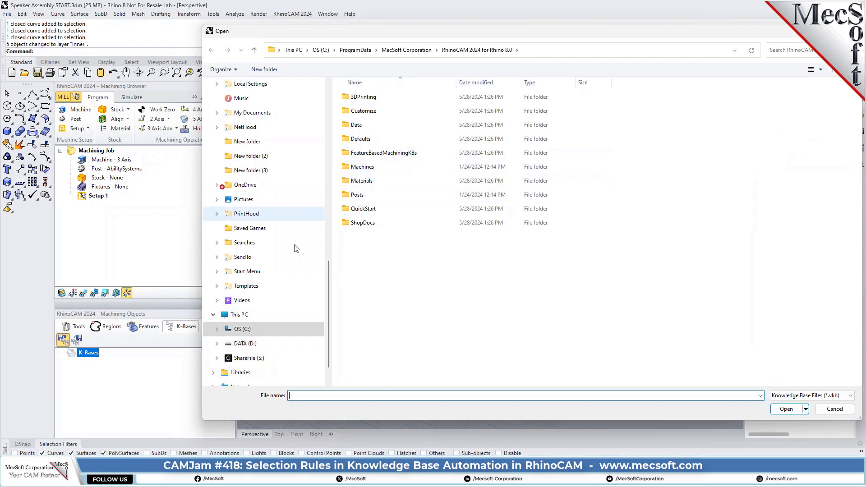
click(242, 329)
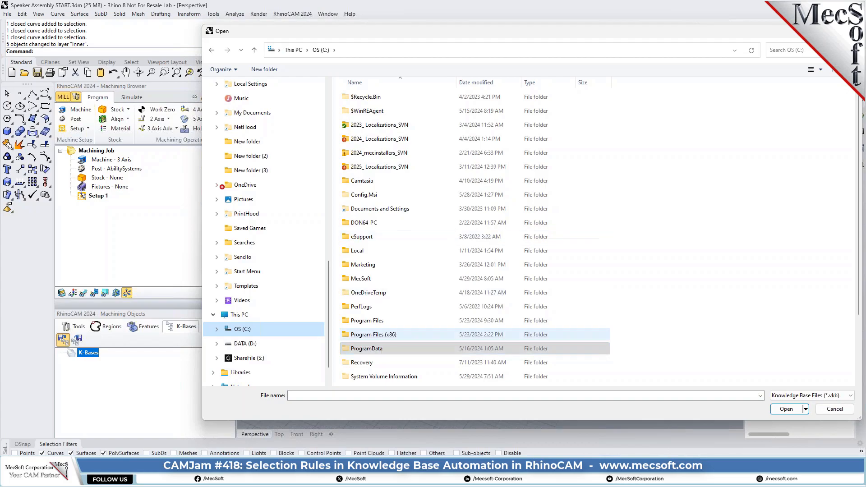
scroll(413, 257, down, 2)
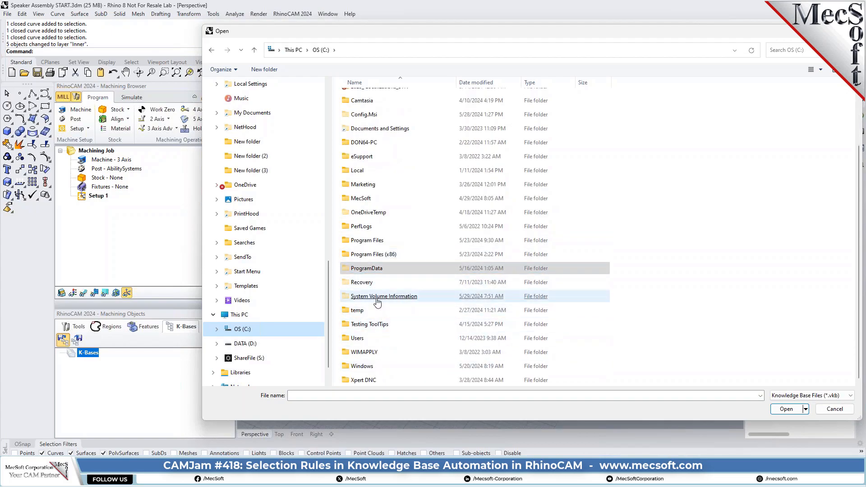
double_click(365, 185)
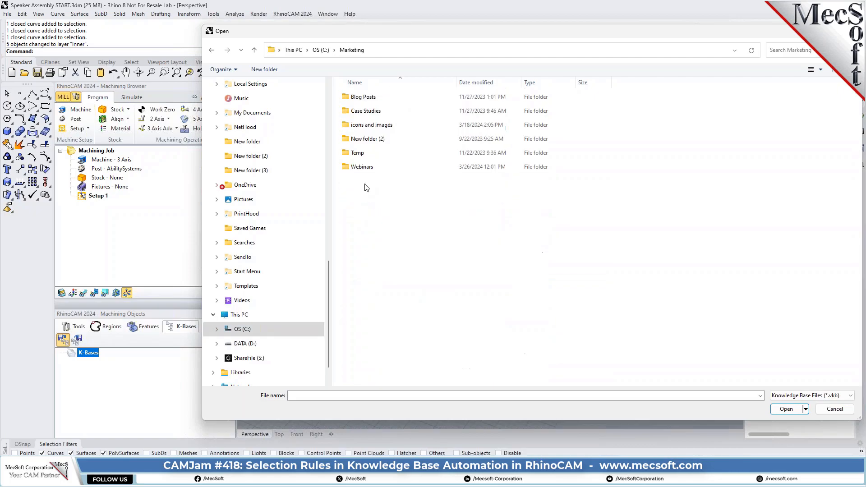
double_click(364, 169)
double_click(356, 97)
double_click(361, 125)
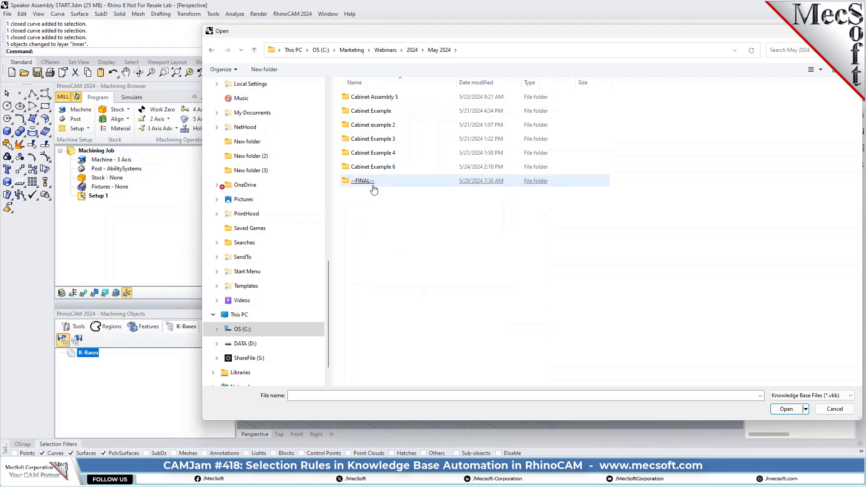
double_click(362, 181)
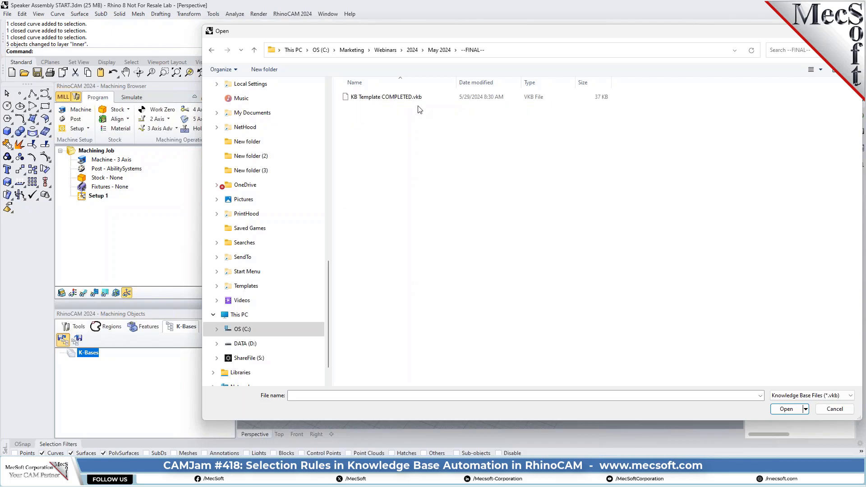
double_click(376, 97)
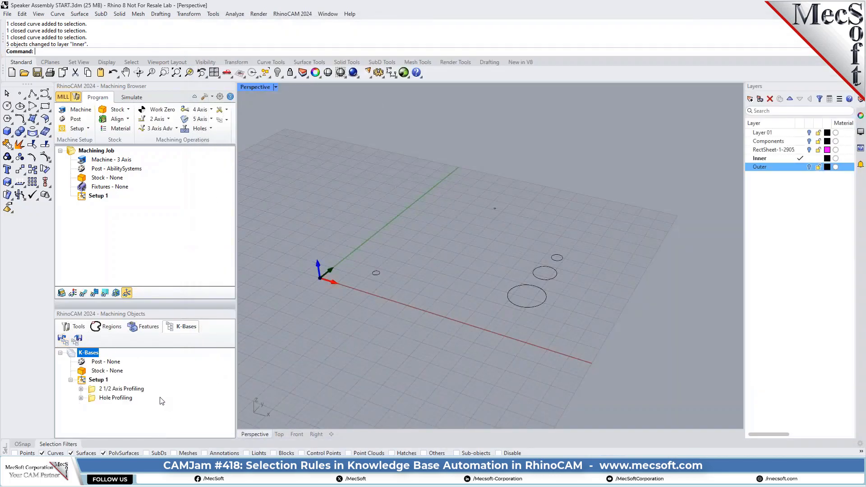
click(95, 390)
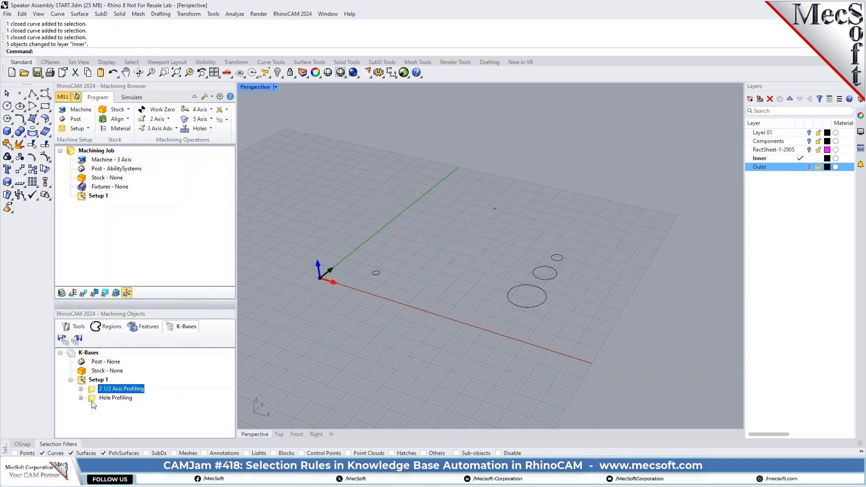
click(92, 398)
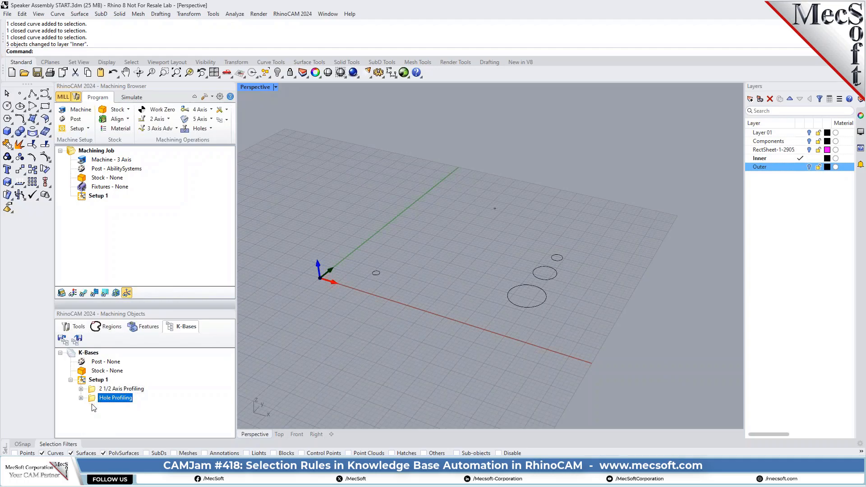
click(94, 389)
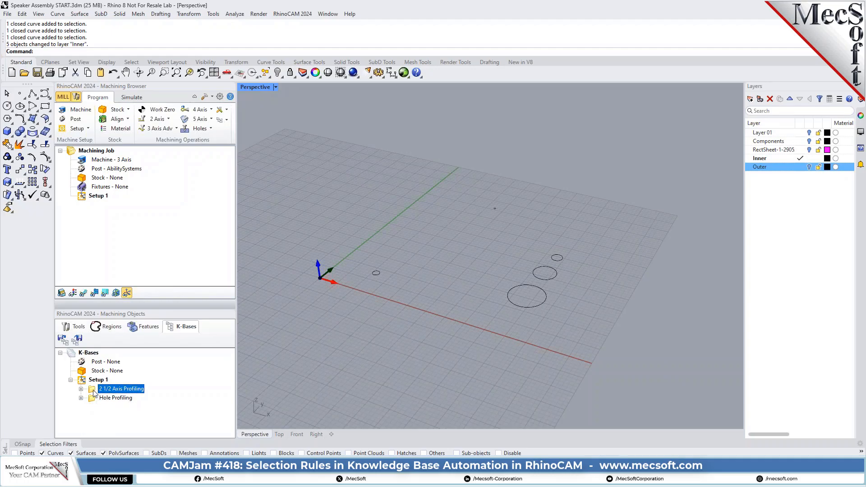
click(93, 399)
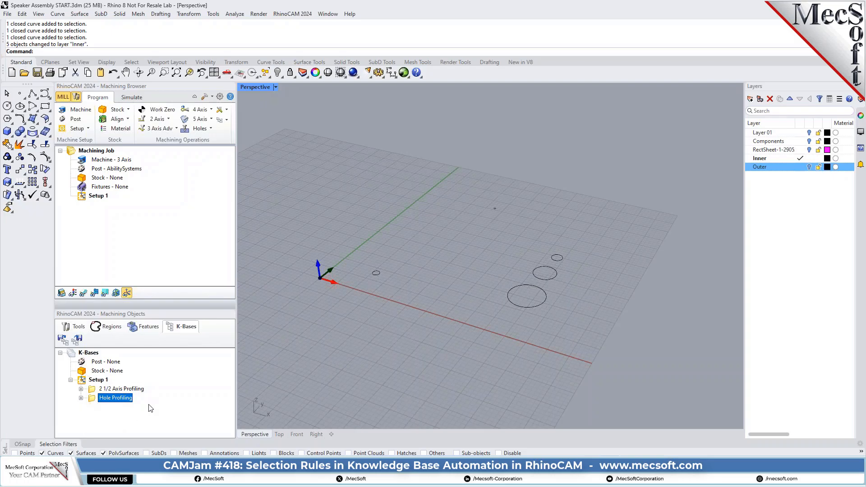
click(95, 388)
click(95, 398)
click(93, 389)
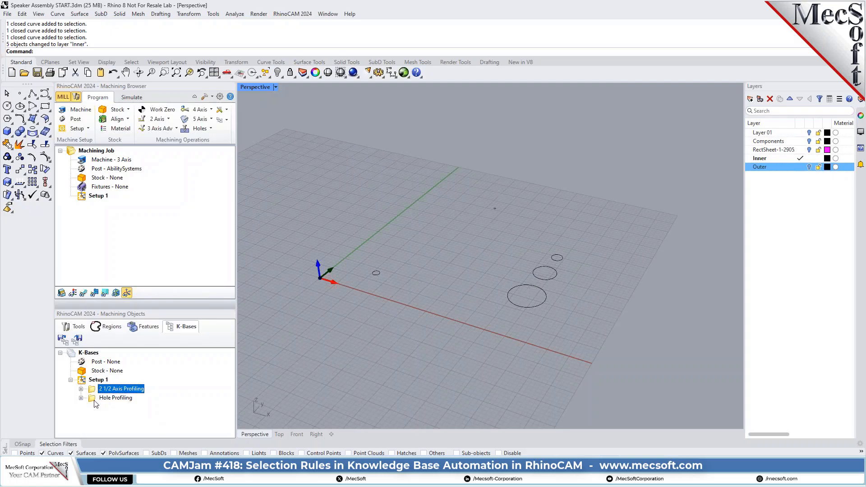
click(94, 399)
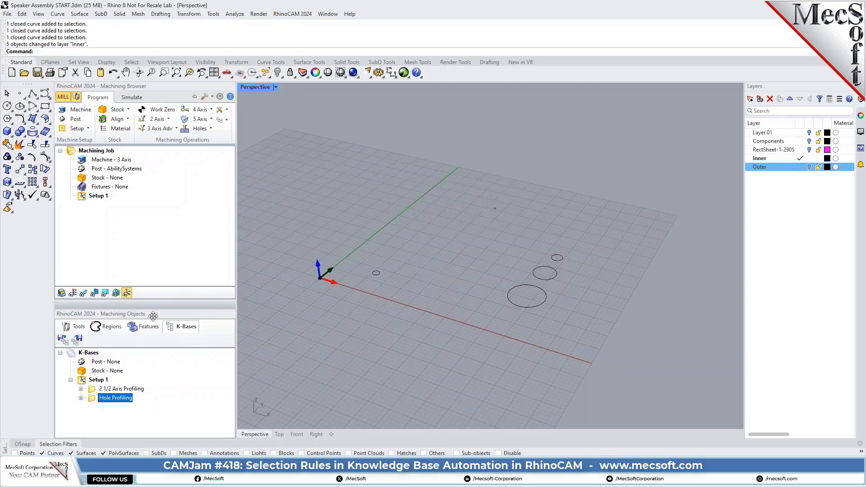
Enlarge the Machining Objects area and expand the 2 1/2 Axis Profiling and Hole Profiling operations in the knowledge base.
drag(156, 308, 163, 265)
click(81, 345)
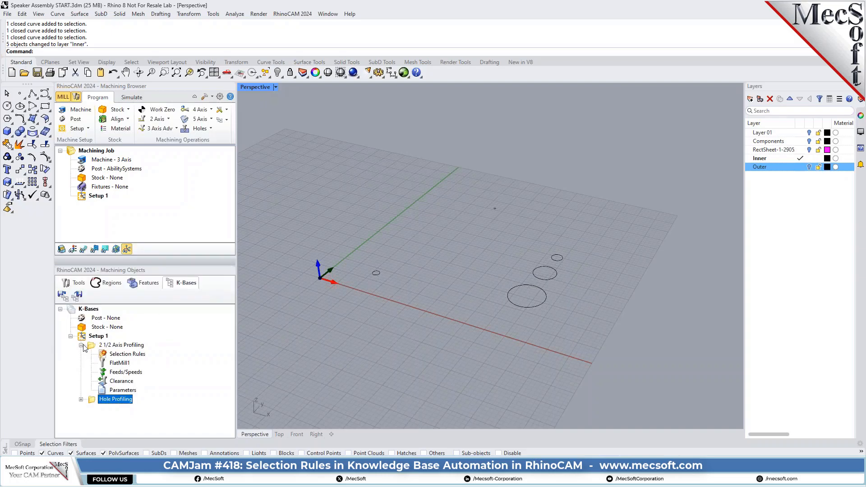
click(80, 399)
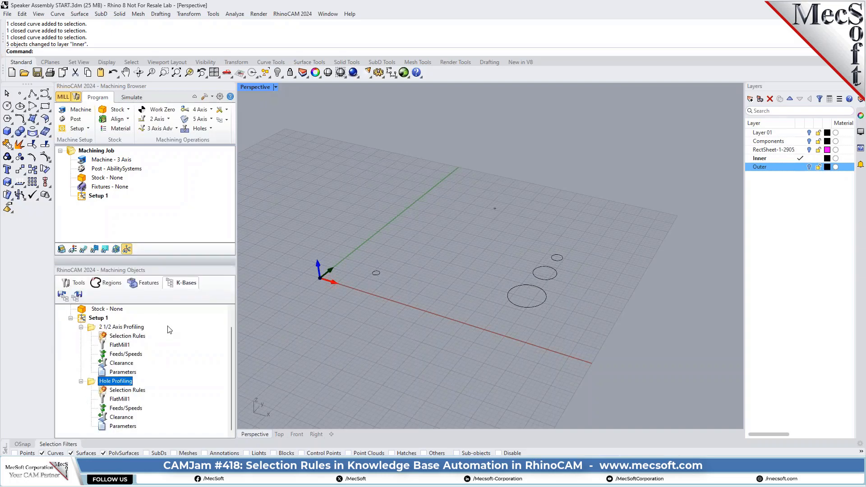
Limit the selection rules of the 2 1/2 Axis Profiling operation to geometry on the Outer layer.
click(104, 338)
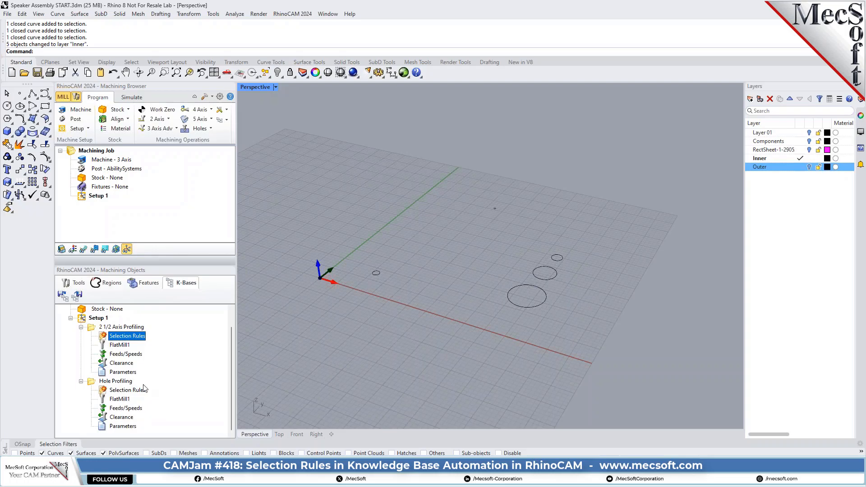
double_click(103, 338)
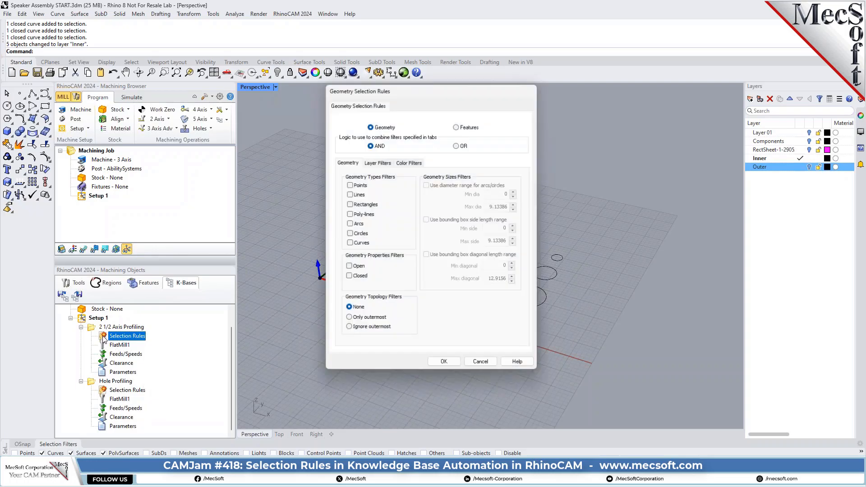
drag(441, 92, 376, 112)
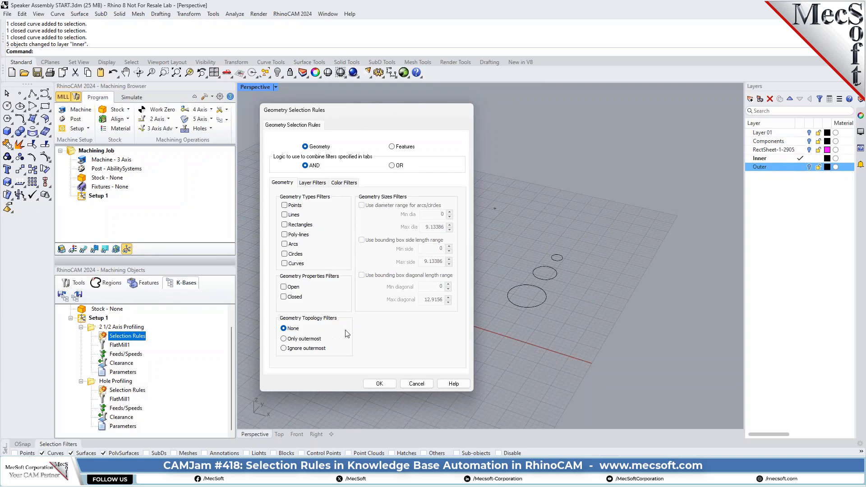
click(313, 183)
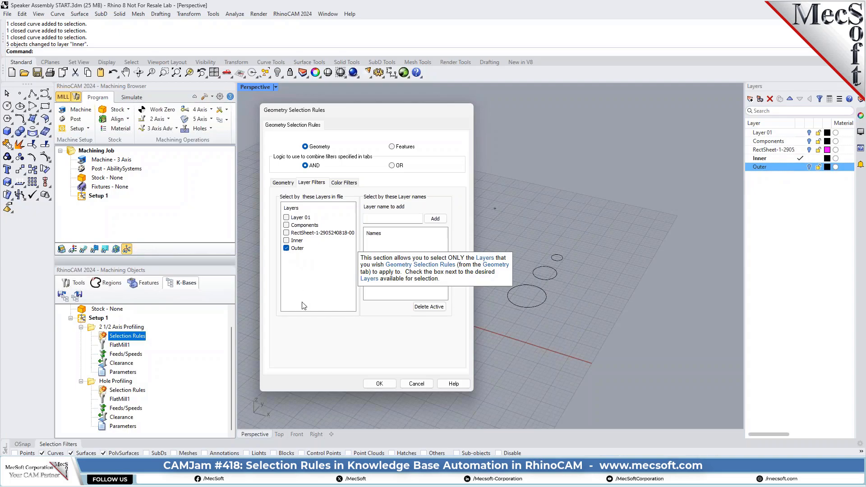
click(390, 383)
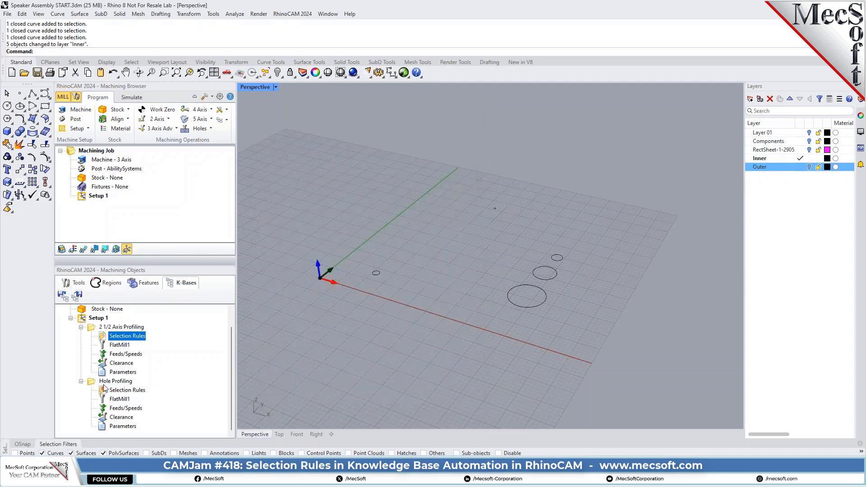
Limit the selection rules of the Hole Profiling operation to geometry on the Inner layer.
click(95, 383)
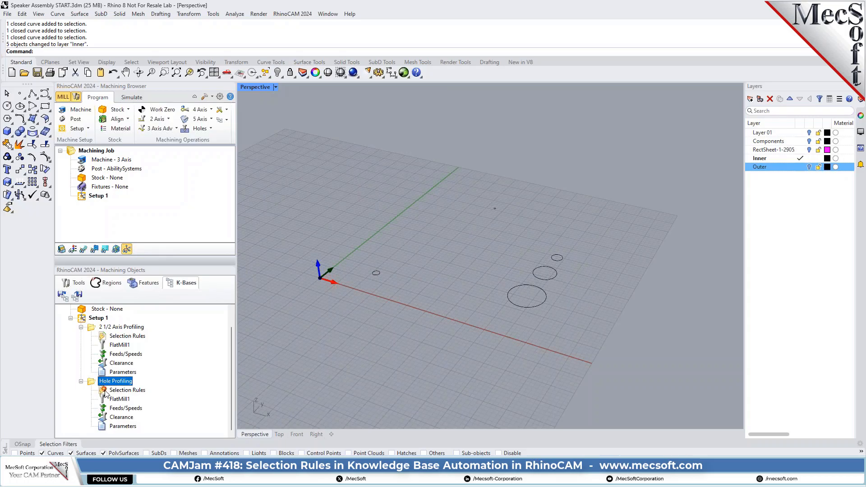
double_click(108, 390)
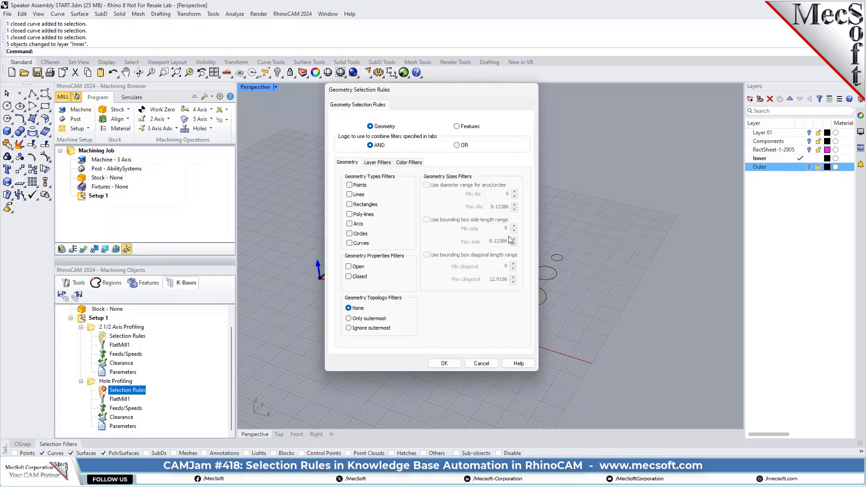
click(384, 164)
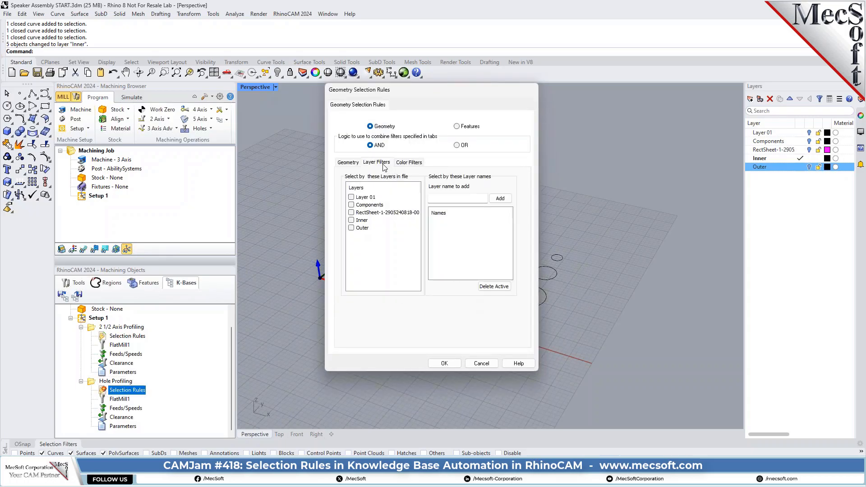
click(351, 220)
mouse_move(363, 225)
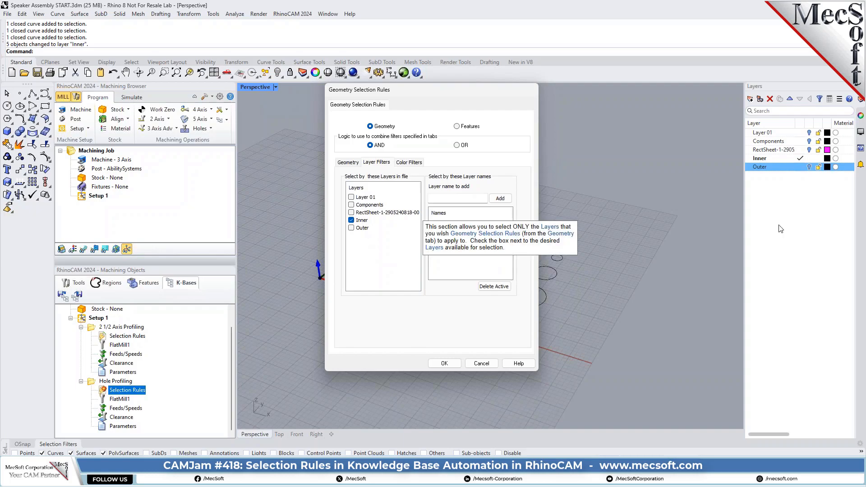
ctrl+click(750, 159)
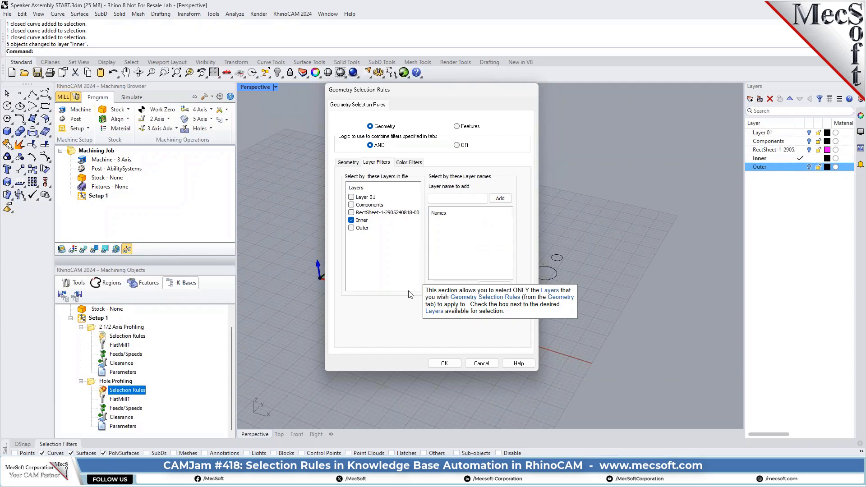
click(445, 365)
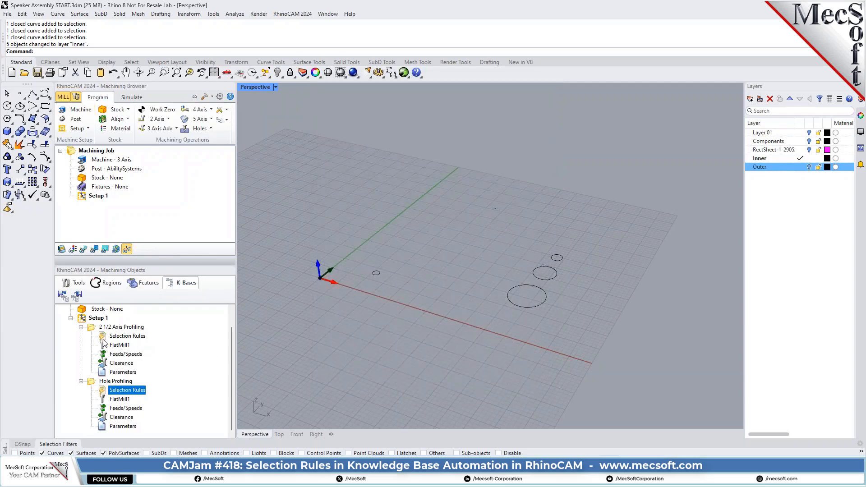
click(102, 338)
click(104, 391)
Reload the knowledge base file KB Template COMPLETED.vkb, discarding the edited selection rules.
click(61, 298)
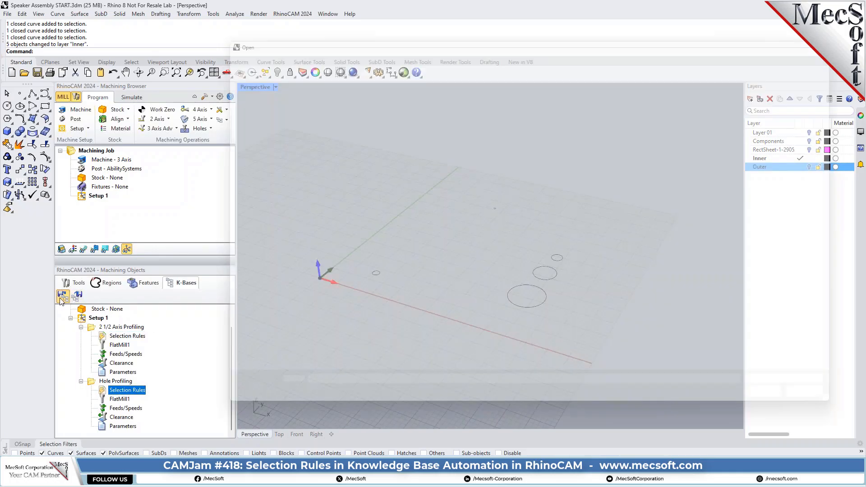
double_click(389, 97)
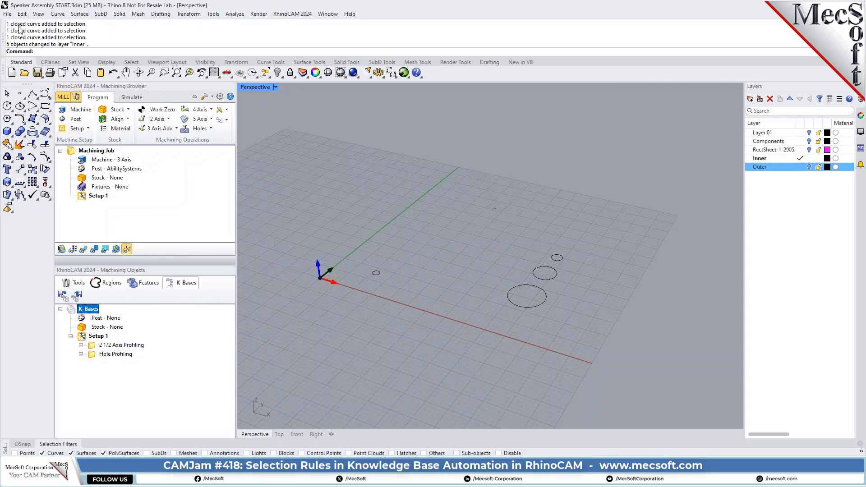
click(63, 297)
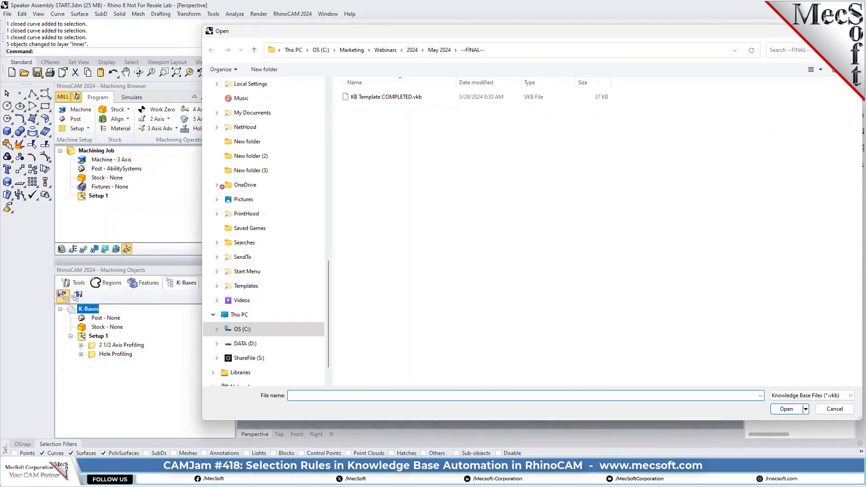
key(Escape)
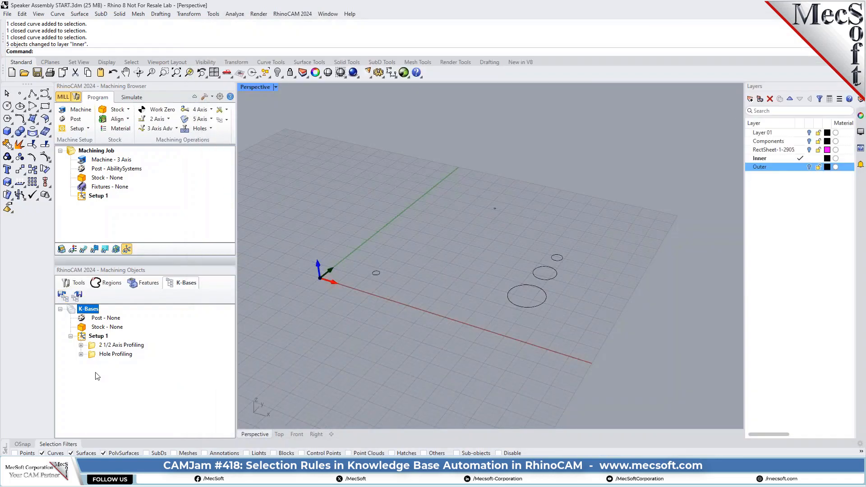
In the reloaded knowledge base, set the 2 1/2 Axis Profiling selection rules to filter by the Outer layer.
click(81, 346)
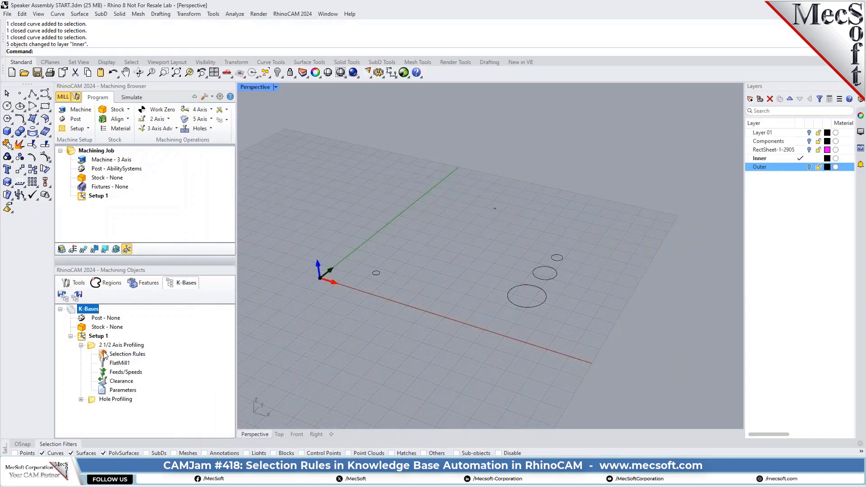
double_click(103, 355)
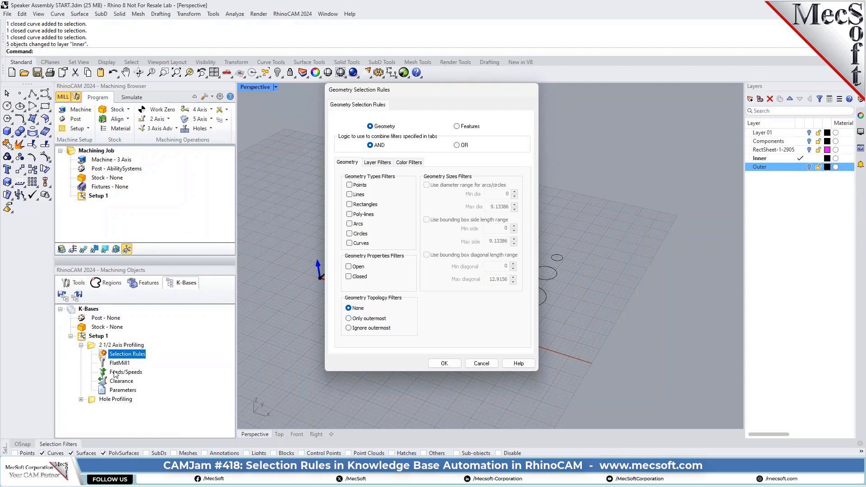
click(381, 163)
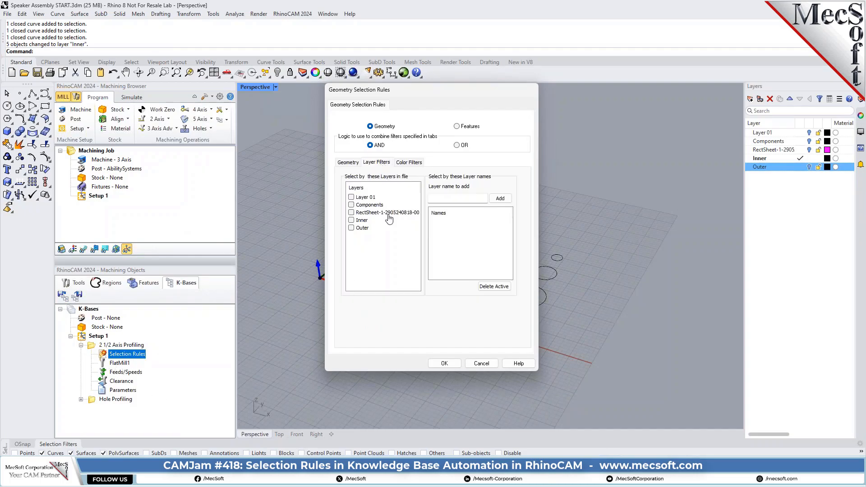
click(350, 227)
click(444, 363)
Set the Hole Profiling selection rules in the knowledge base to filter by the Inner layer.
click(81, 399)
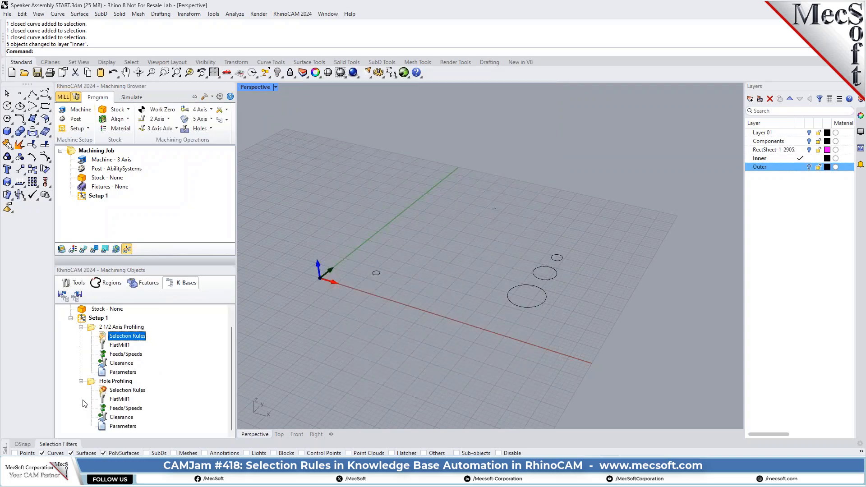
double_click(108, 389)
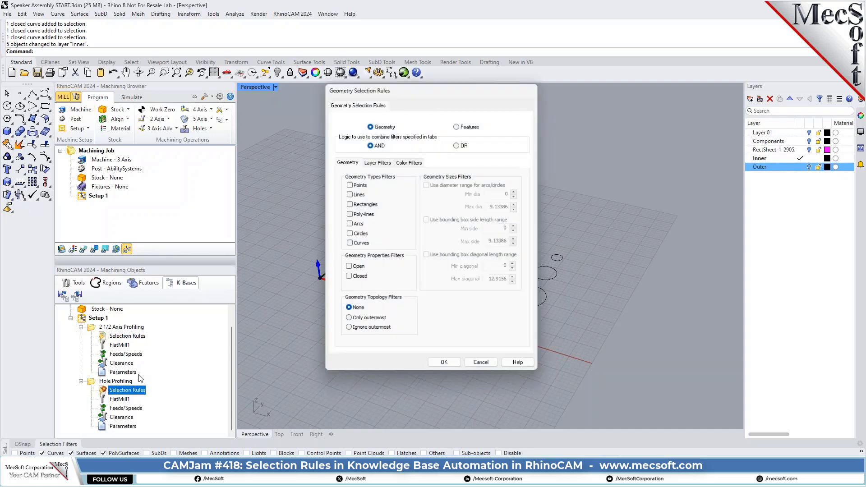
click(376, 162)
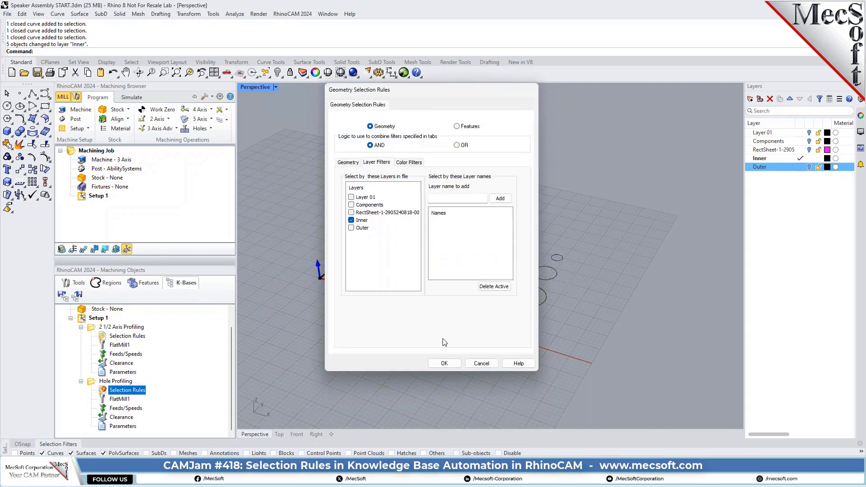
click(444, 363)
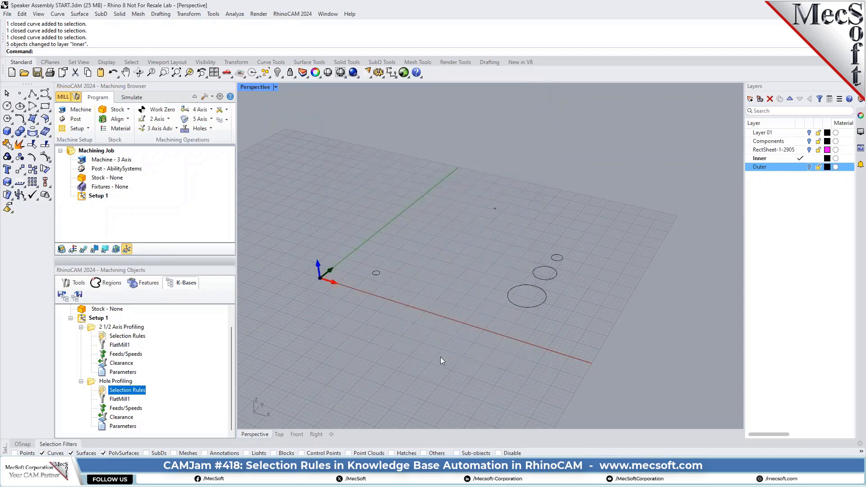
Save the knowledge base over the existing KB Template COMPLETED.vkb in the C: folder Marketing\Webinars\2024\May 2024\--FINAL--.
click(78, 296)
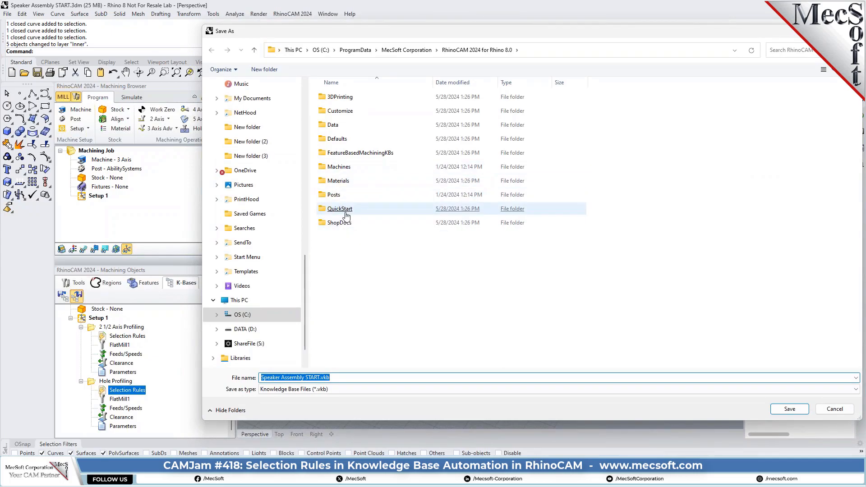
click(259, 316)
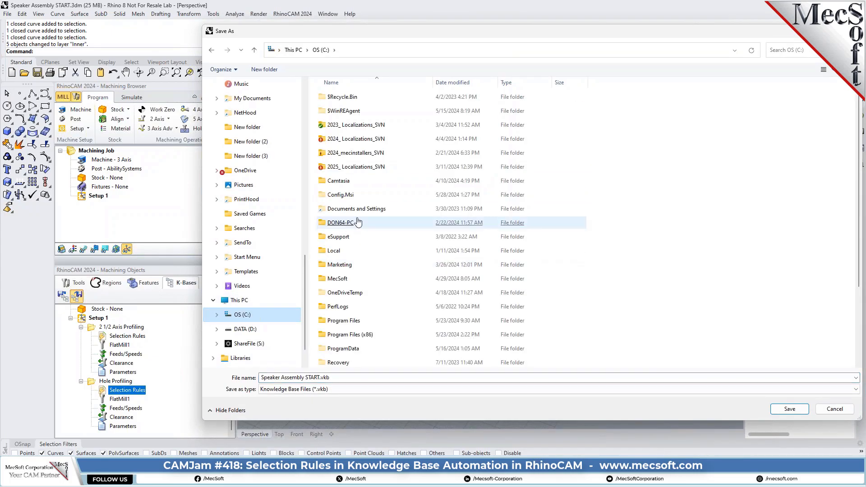
double_click(353, 265)
double_click(339, 166)
double_click(337, 96)
double_click(338, 125)
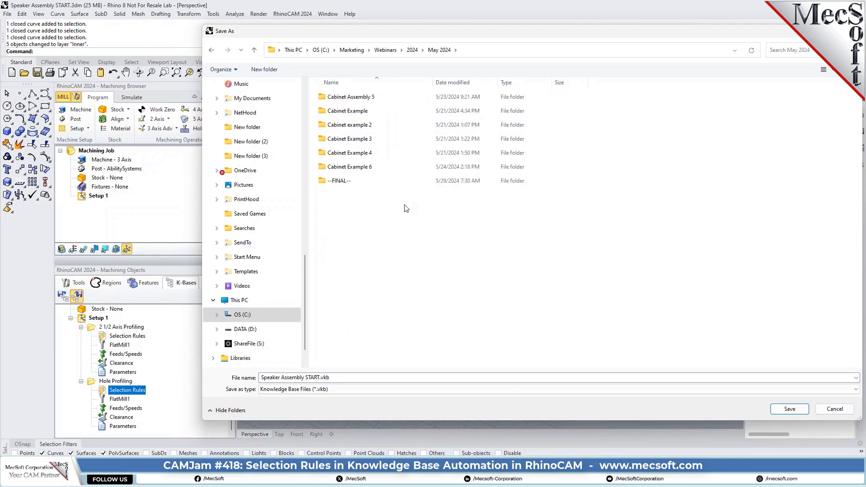
double_click(343, 183)
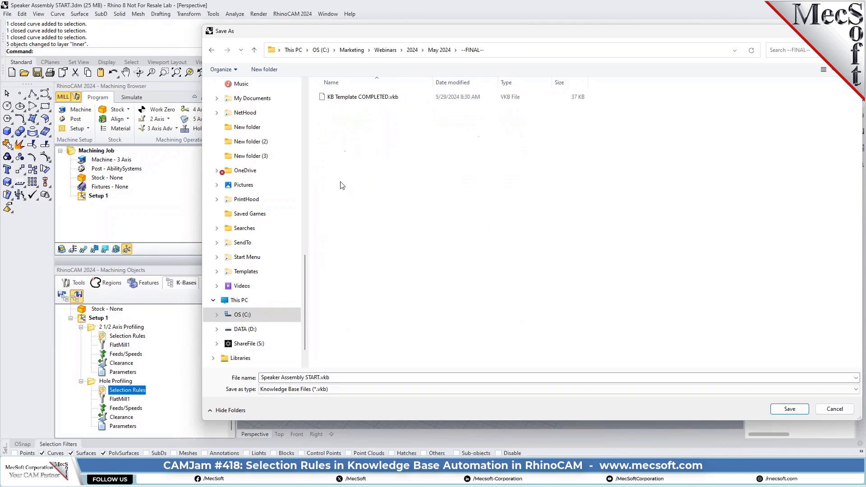
click(350, 100)
double_click(351, 100)
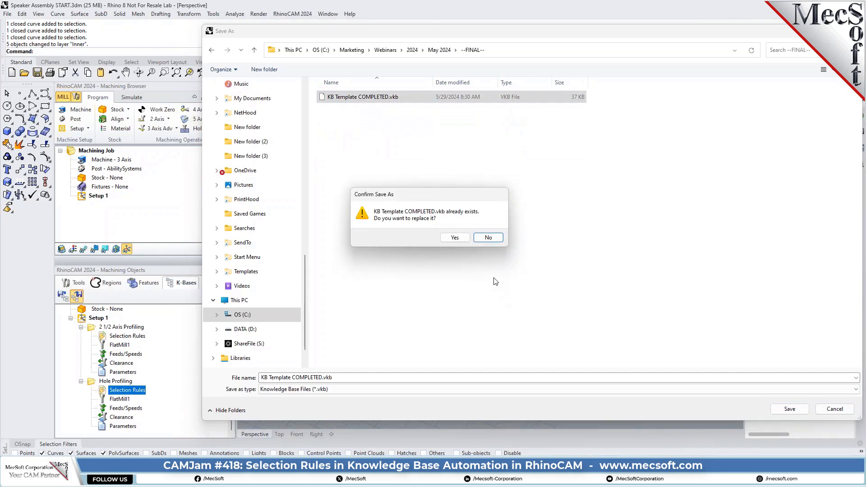
click(459, 238)
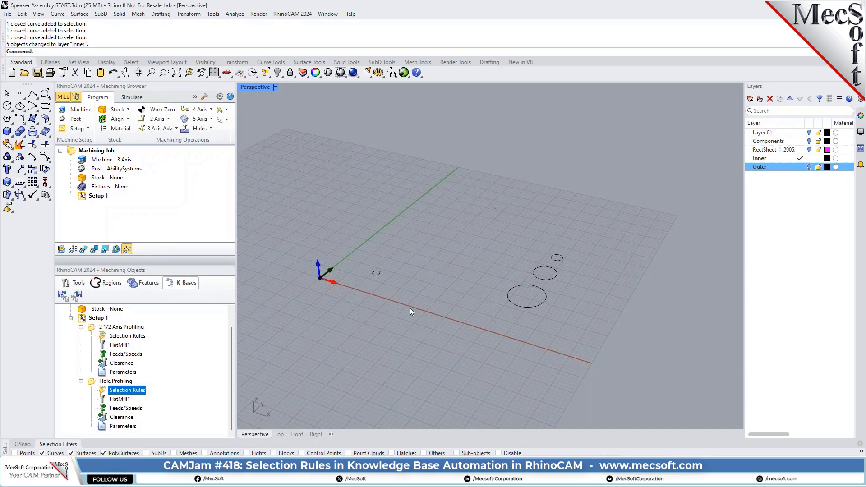
key(alt+Tab)
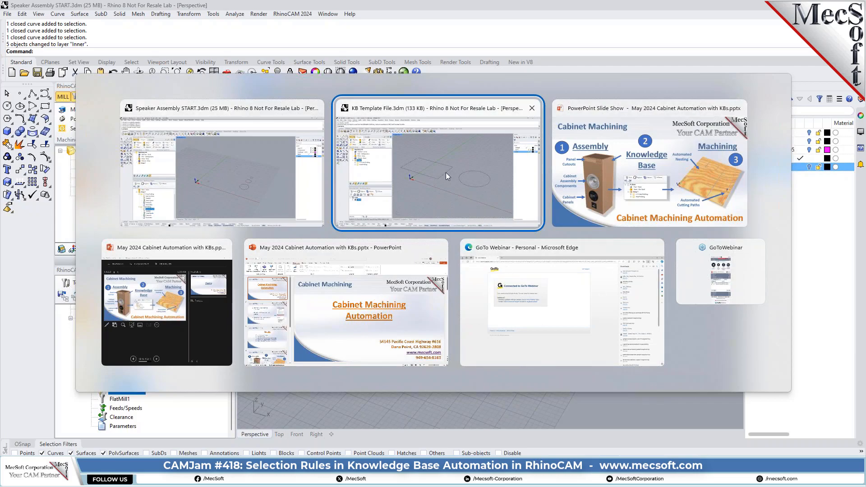
click(247, 182)
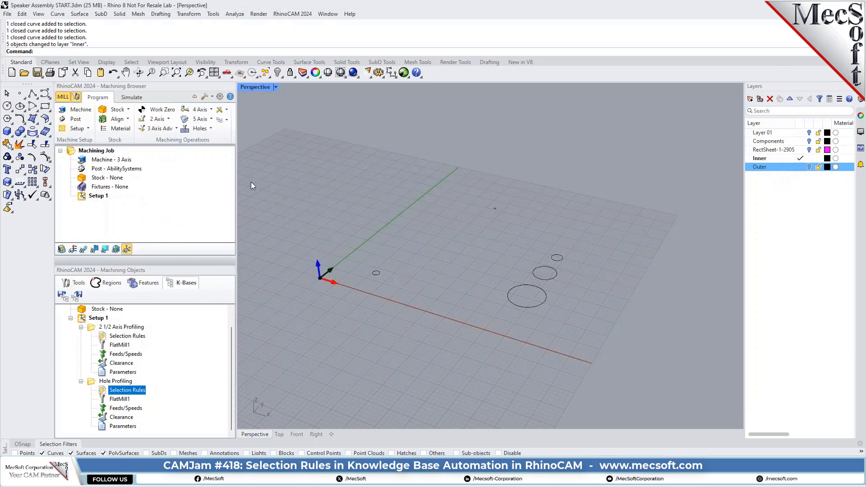
click(7, 14)
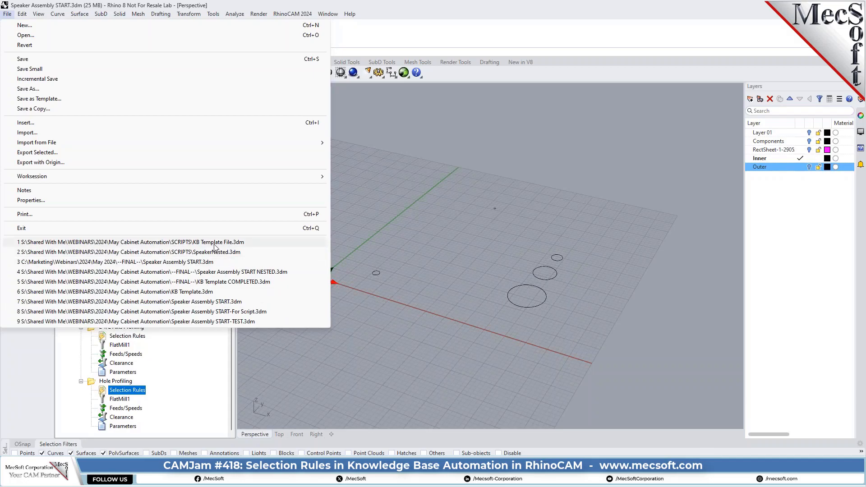
click(486, 158)
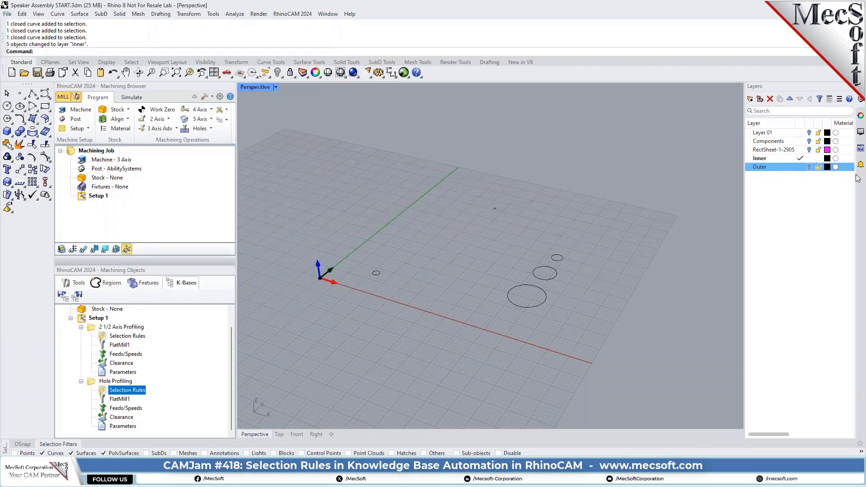
Turn on the RectSheet-1-2905 layer, with Layer 01 and Components off, and make it the current layer.
click(809, 133)
click(809, 142)
click(809, 150)
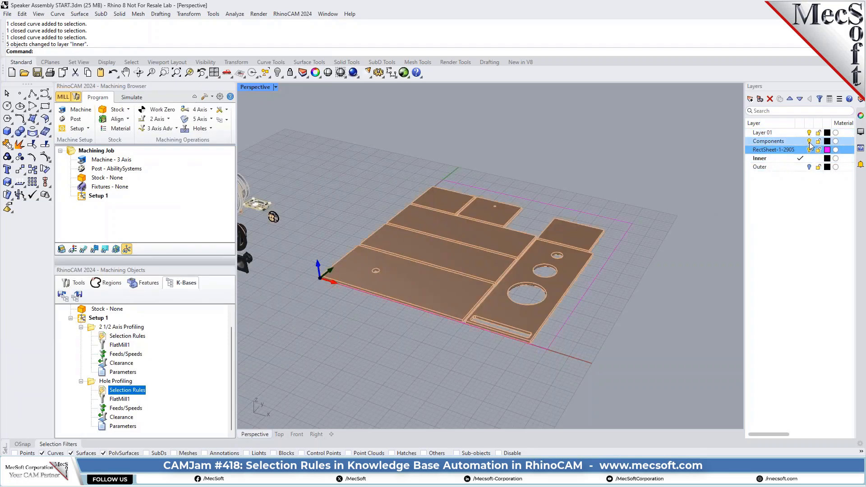
click(809, 141)
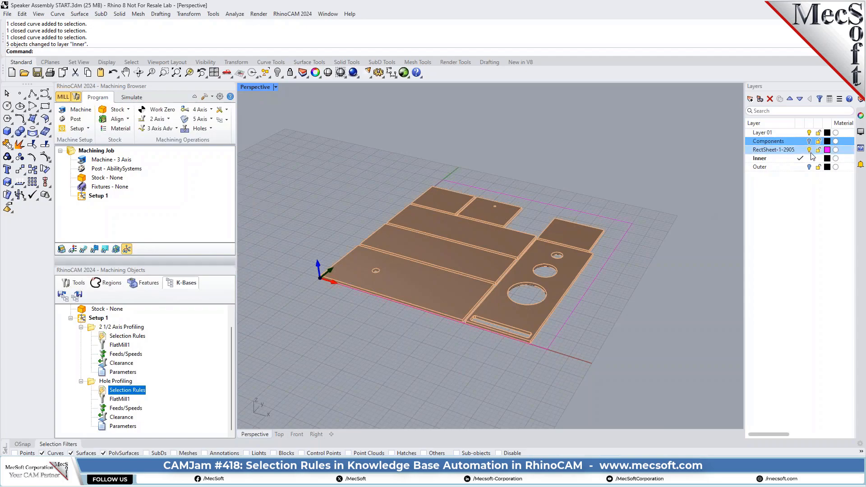
click(809, 132)
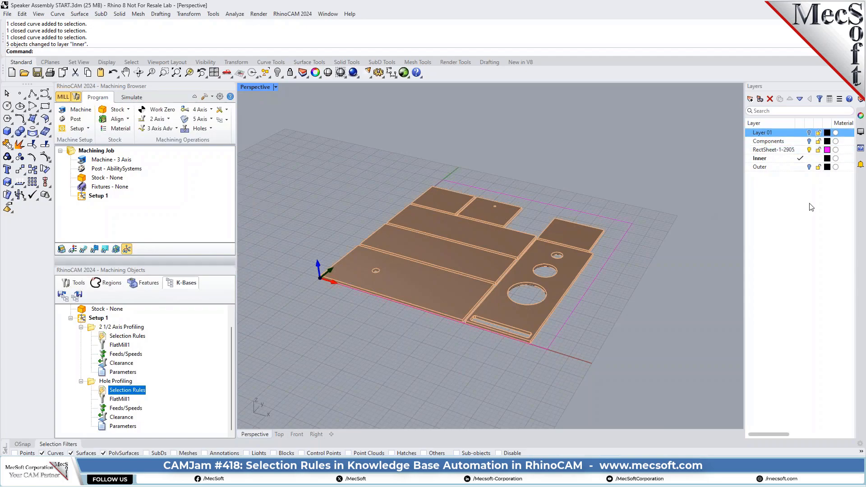
click(809, 151)
click(809, 150)
click(801, 149)
mouse_move(486, 354)
right_down()
mouse_move(493, 275)
mouse_move(488, 338)
mouse_move(499, 347)
right_up()
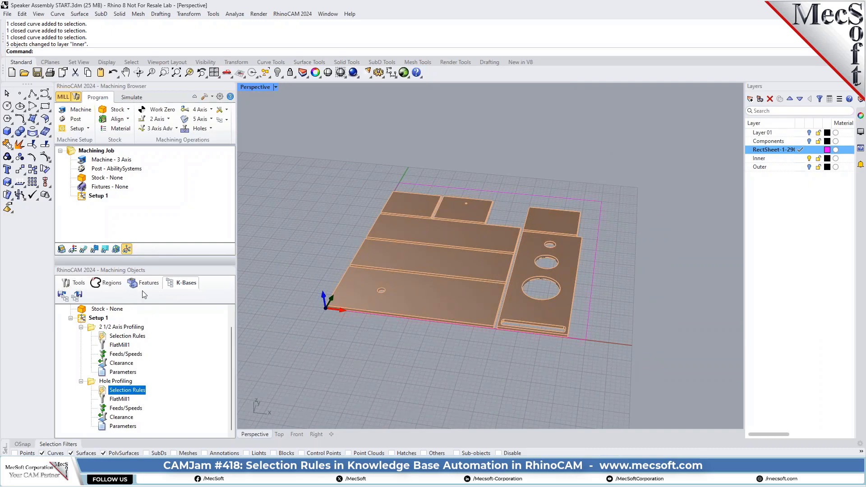
Enlarge the Machining Browser above the tool list and load the knowledge base file KB Template COMPLETED.vkb into the machining job.
click(75, 283)
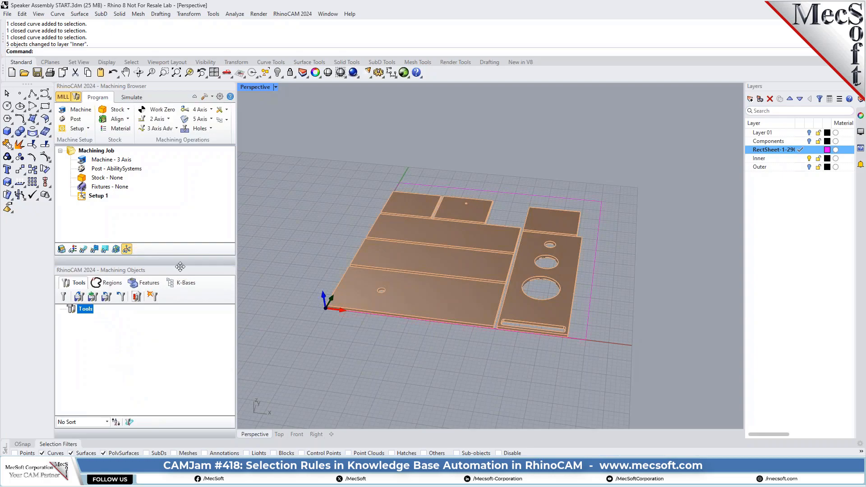
click(182, 282)
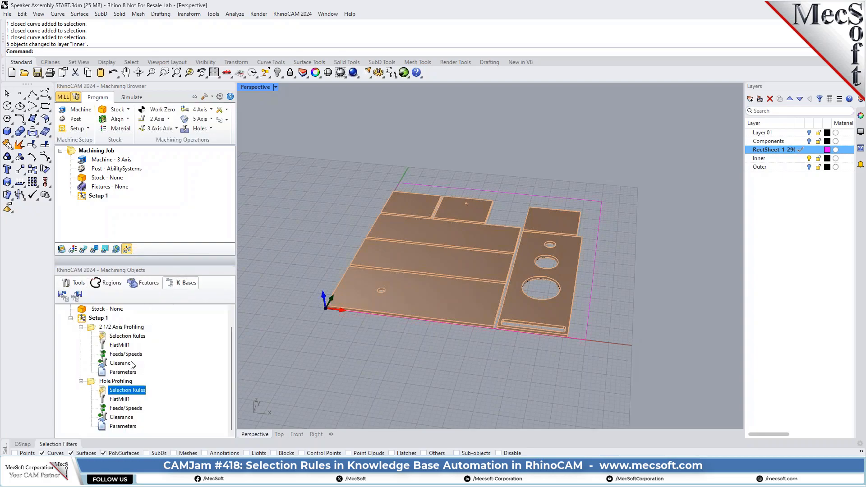
click(76, 282)
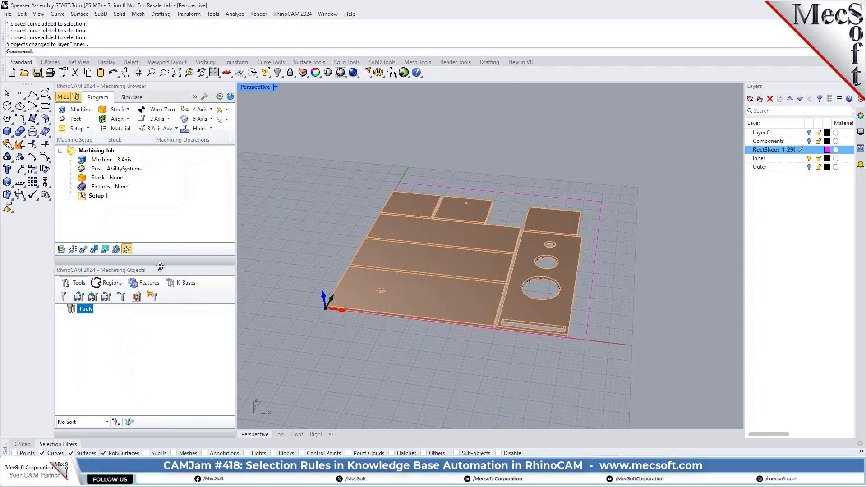
drag(165, 266, 165, 324)
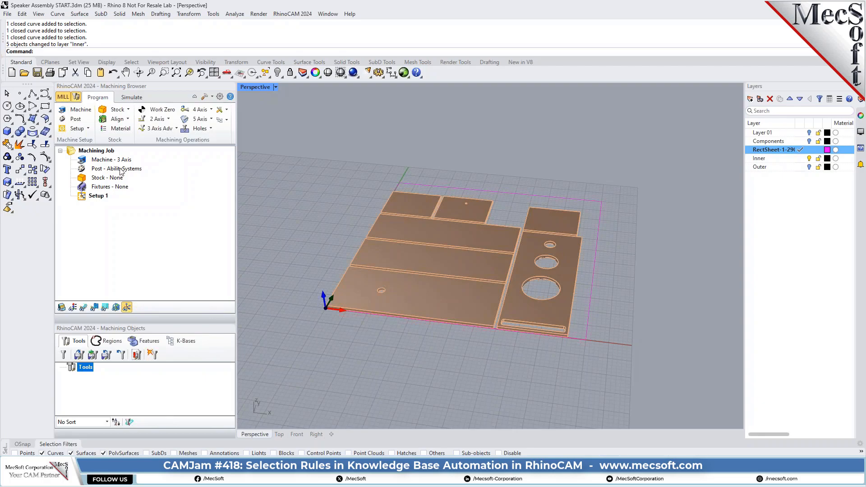
click(227, 120)
click(230, 145)
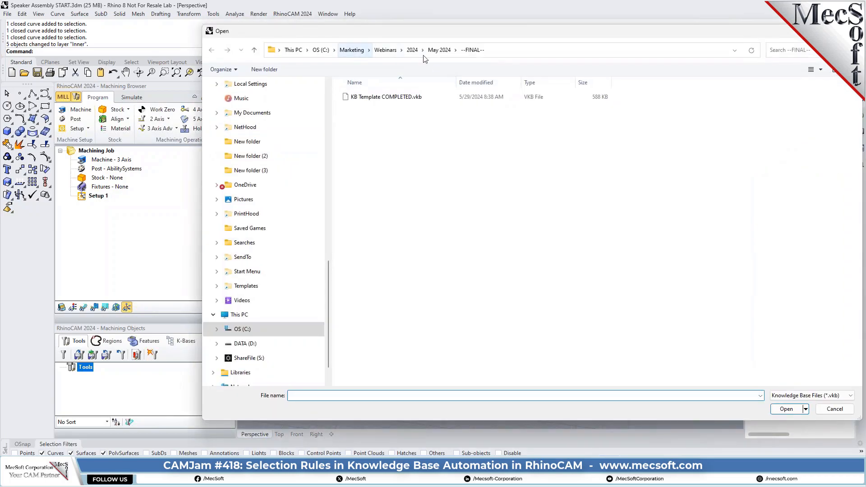
double_click(379, 97)
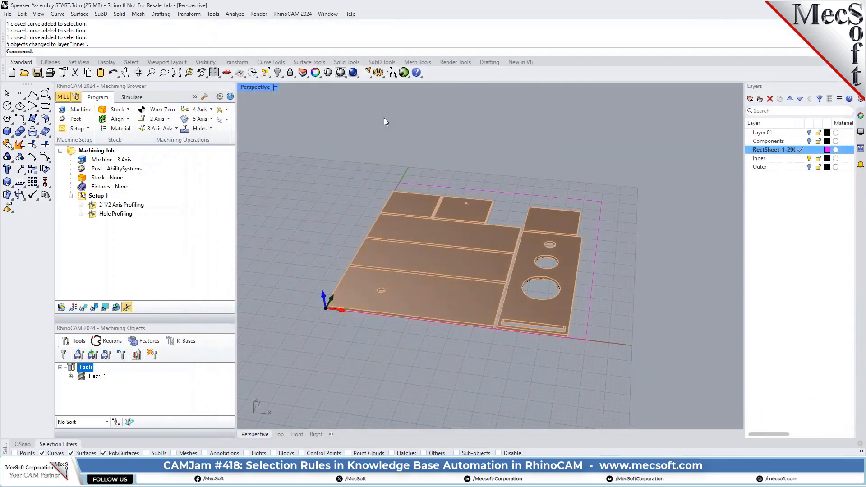
Regenerate the profiling operations under Setup 1.
click(93, 206)
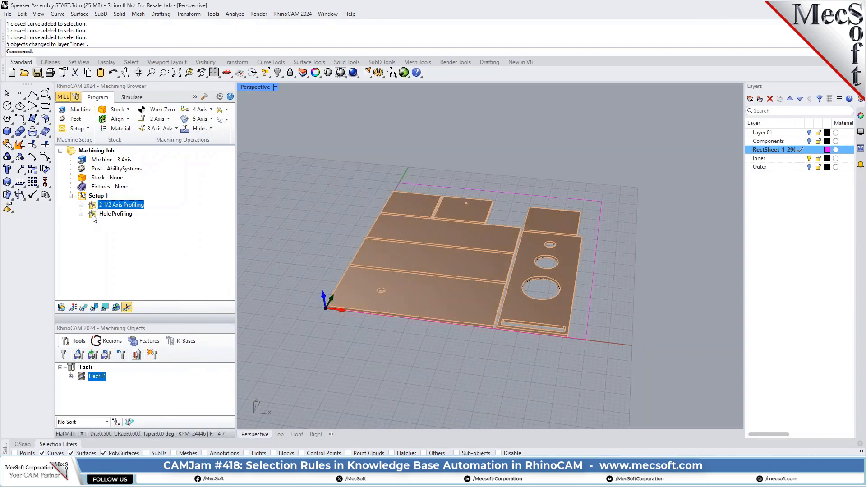
click(94, 214)
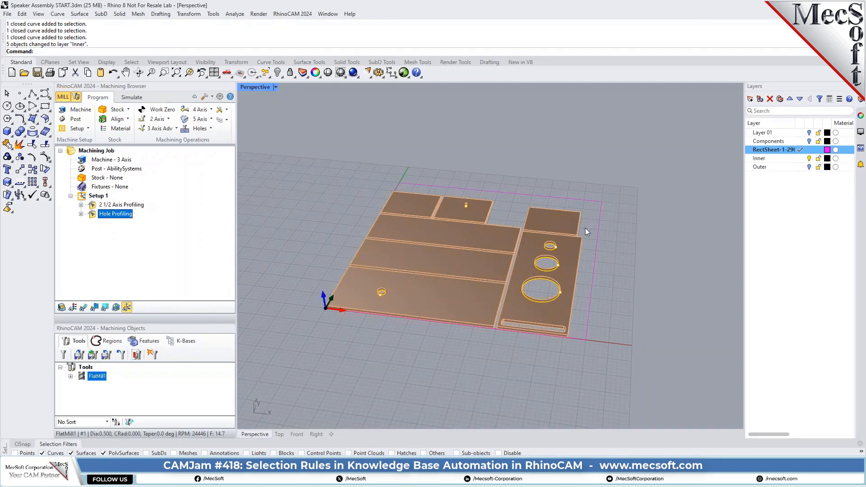
right_click(84, 197)
click(108, 203)
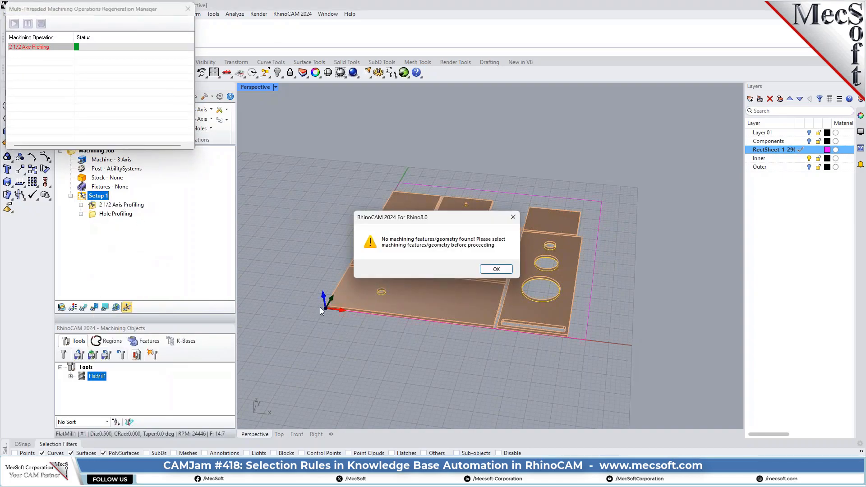
click(496, 269)
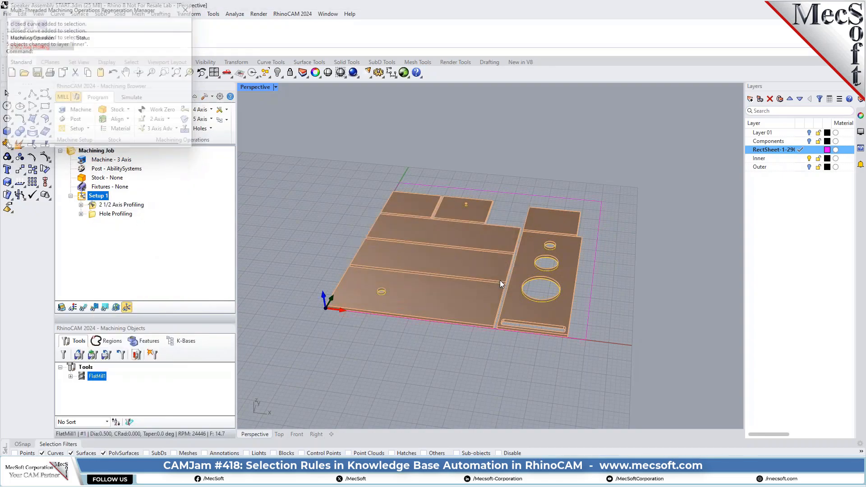
Examine the 2 1/2 Axis Profiling operation's contents and the layer filters in its knowledge base selection rules.
click(93, 206)
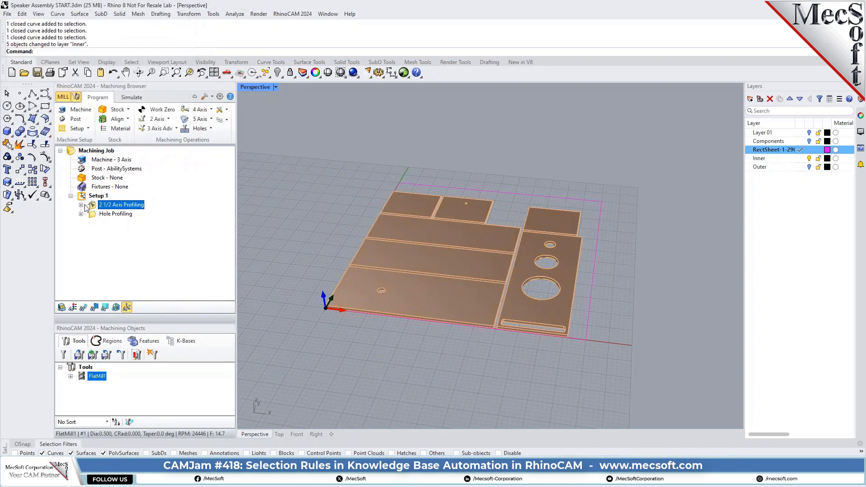
click(81, 205)
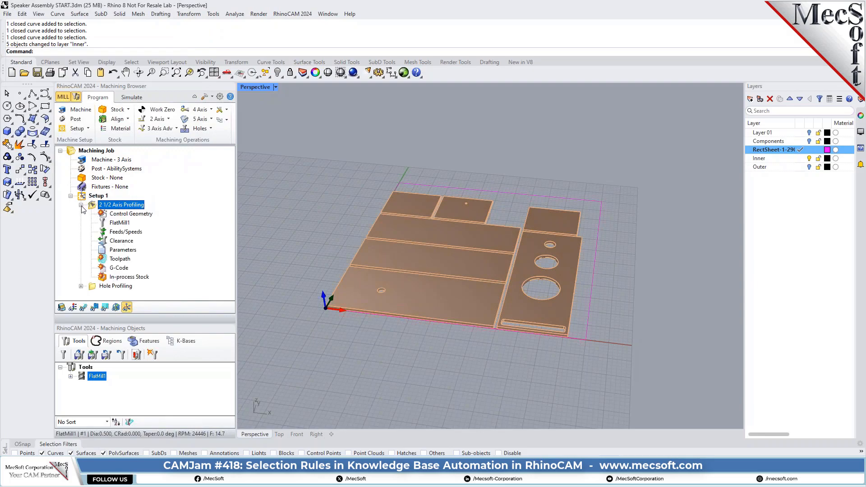
click(81, 205)
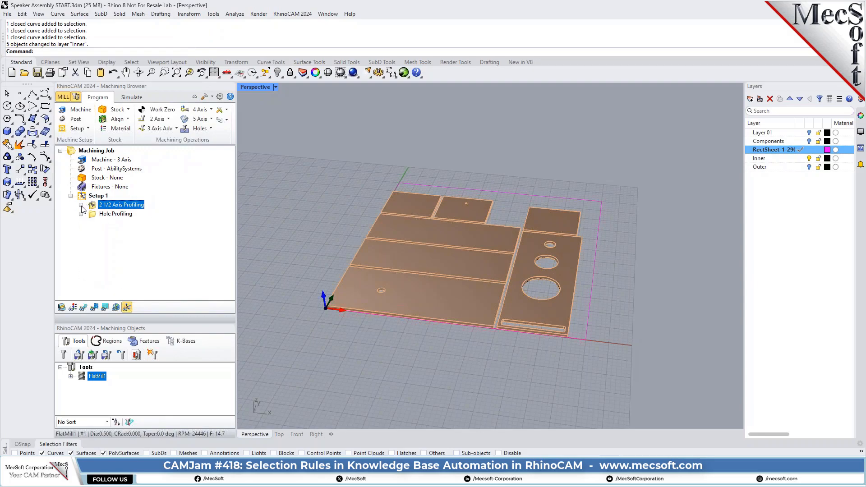
click(180, 341)
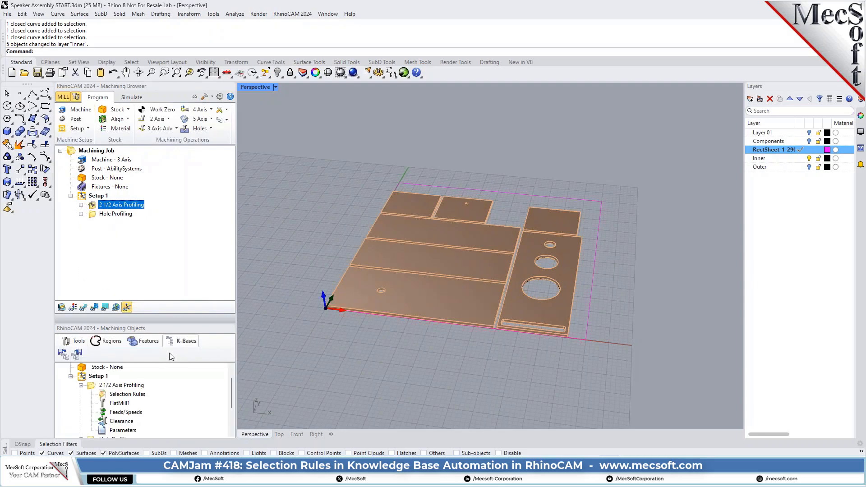
double_click(102, 397)
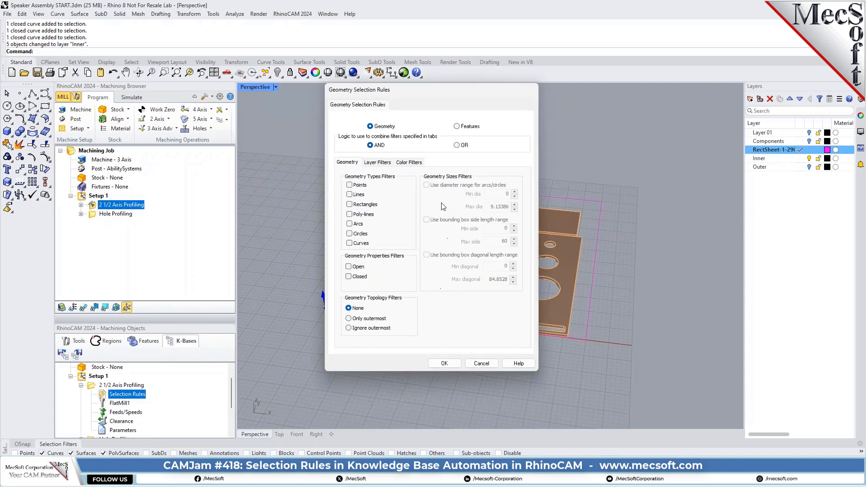
click(385, 164)
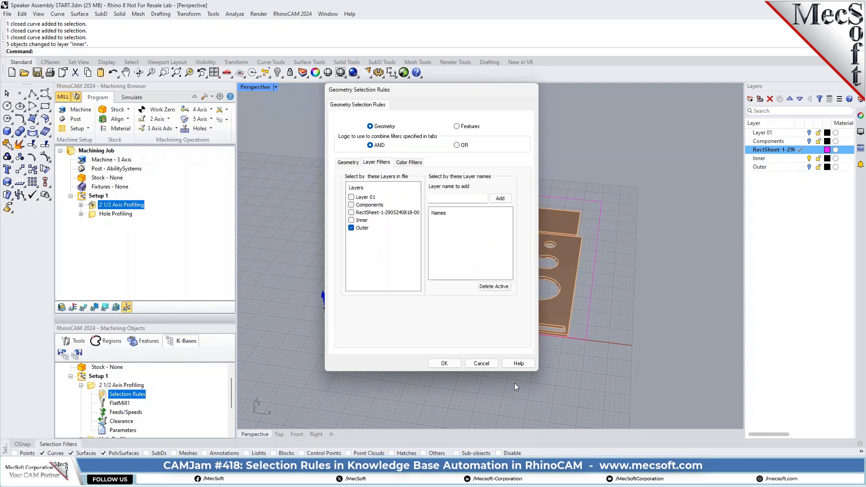
click(490, 363)
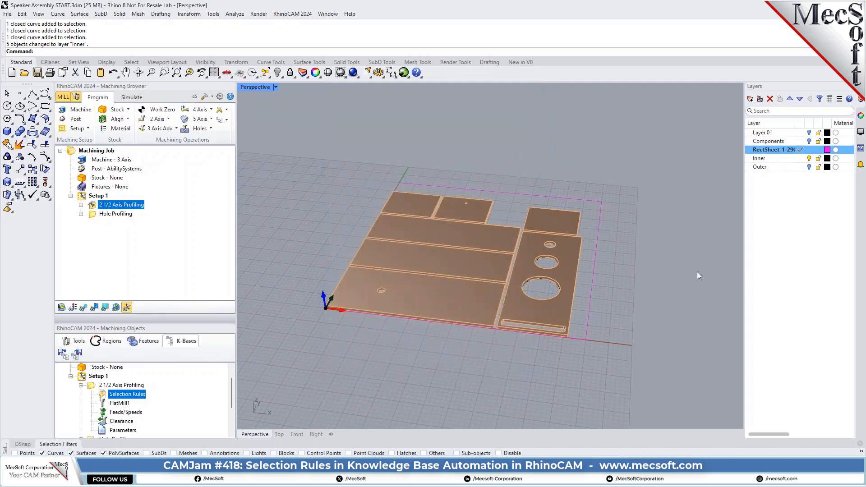
Turn on the Outer layer, then try to regenerate Setup 1's operations and check the 2 1/2 Axis Profiling selection rules.
click(809, 168)
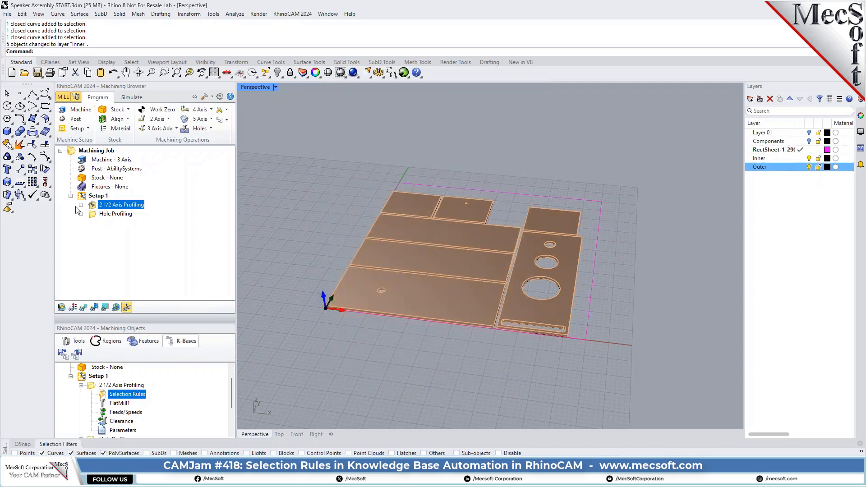
click(98, 196)
right_click(98, 195)
click(105, 200)
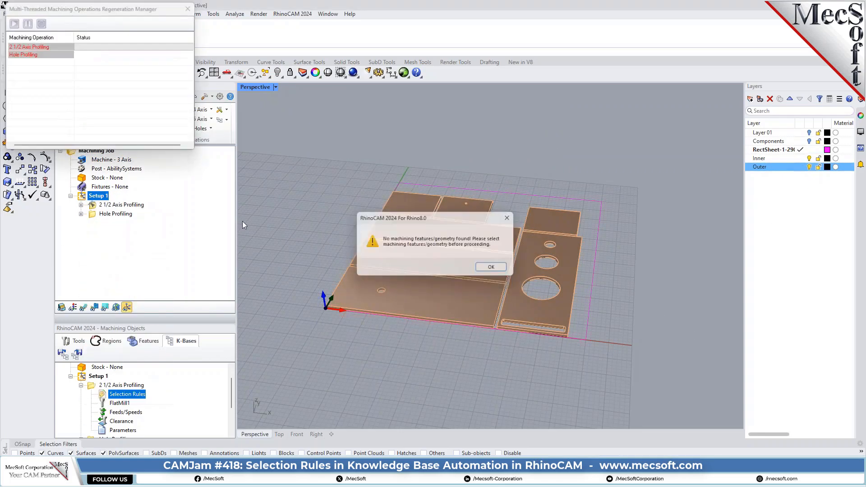
click(496, 266)
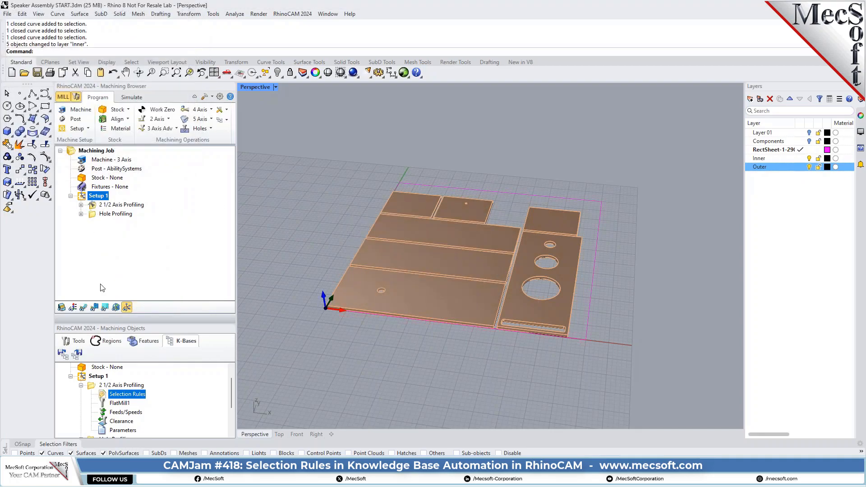
double_click(105, 397)
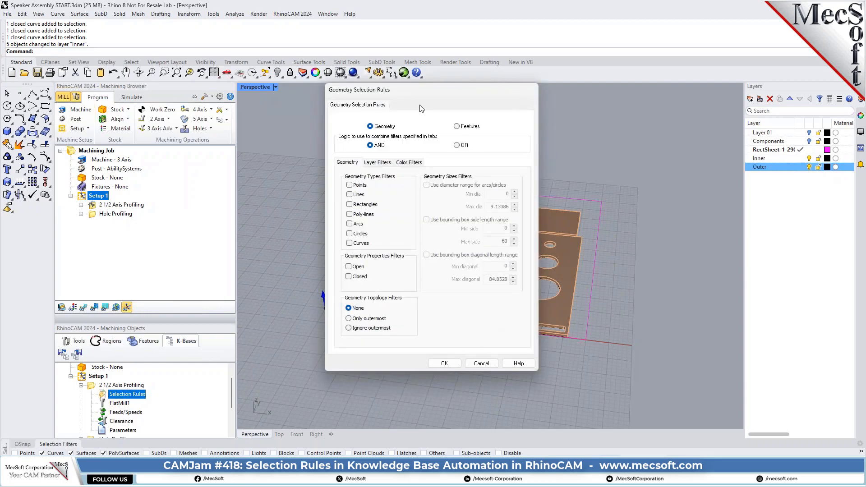
click(479, 364)
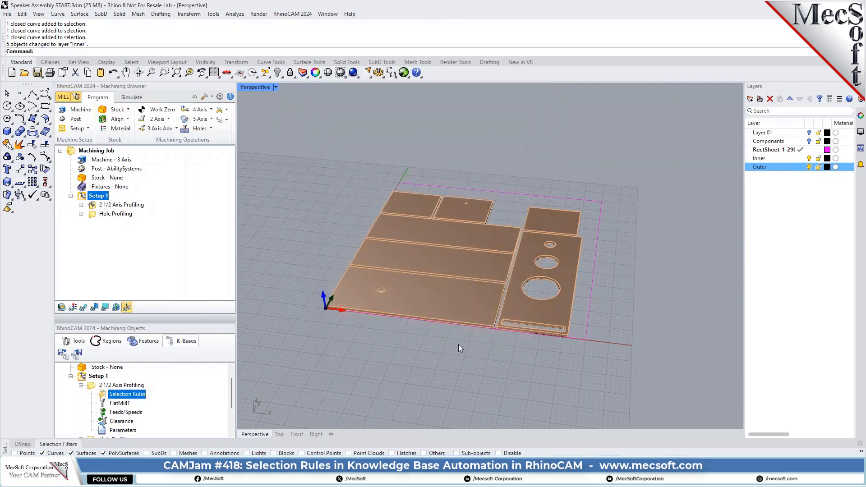
Delete the 2 1/2 Axis Profiling and Hole Profiling operations from Setup 1.
click(97, 207)
key(Delete)
key(Delete)
Load the knowledge base KB Template COMPLETED.vkb into the machining job and regenerate all operations under Setup 1.
click(225, 120)
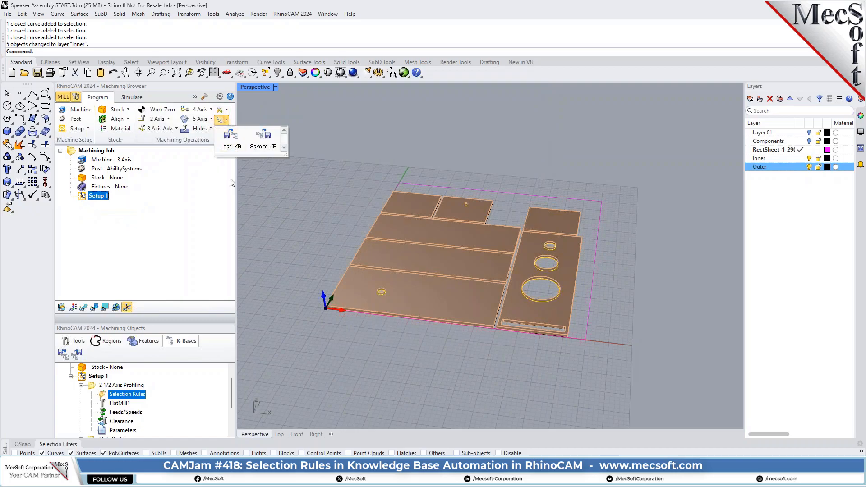
click(230, 138)
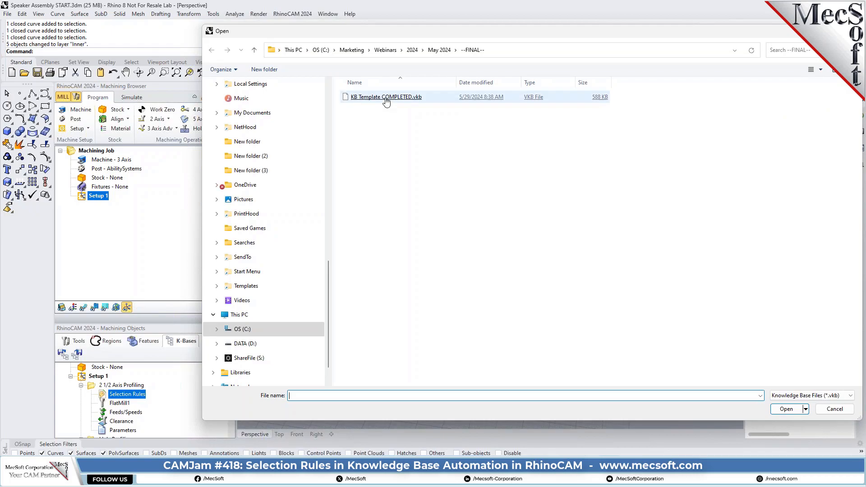
double_click(386, 98)
right_click(85, 198)
click(100, 204)
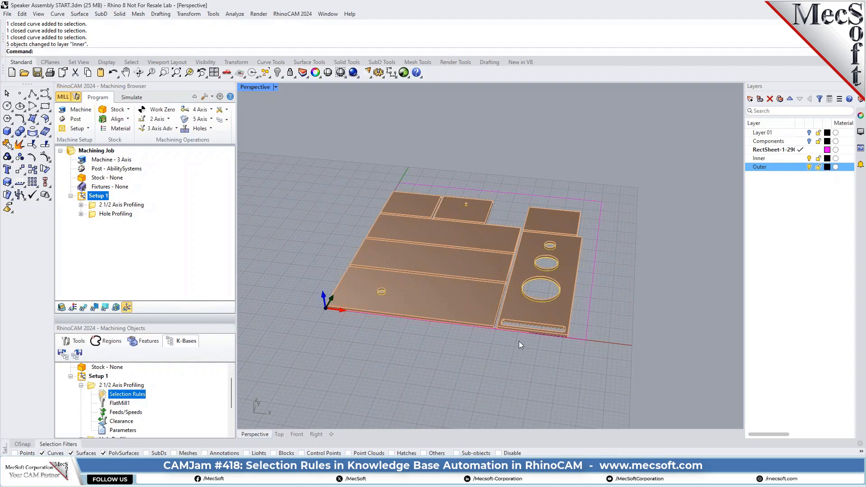
Make the Inner layer current and define a box stock by copying the model's bounding box.
click(800, 158)
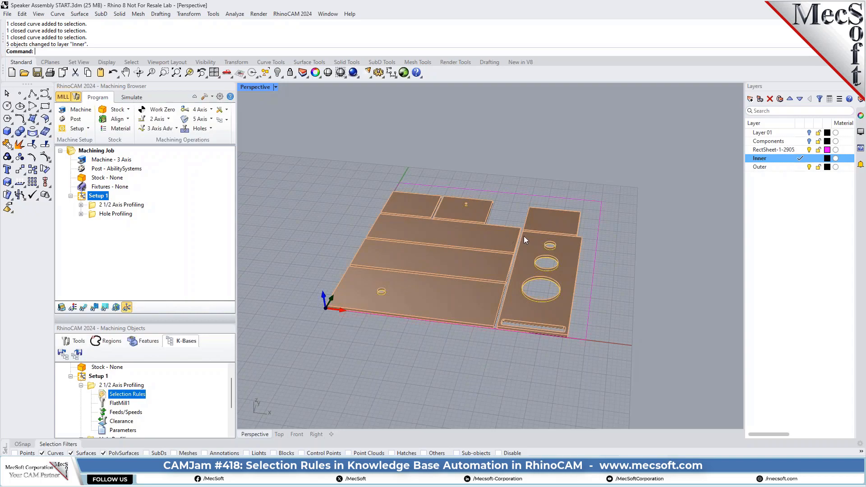
click(94, 205)
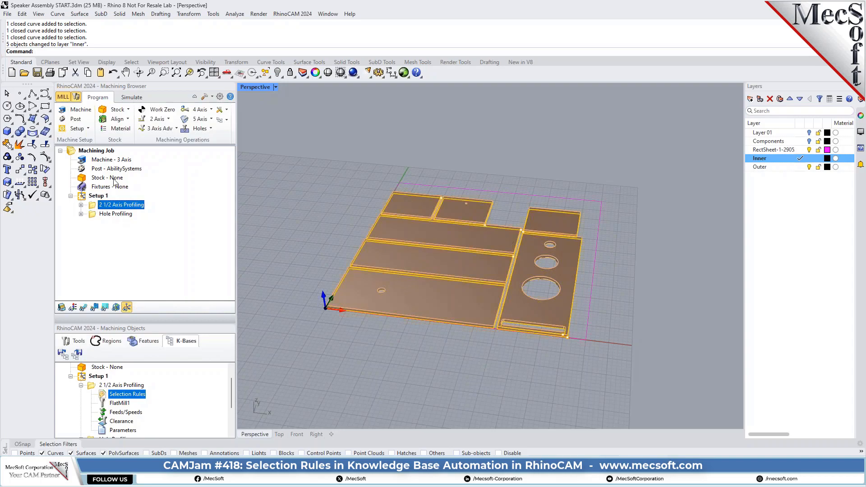
click(131, 98)
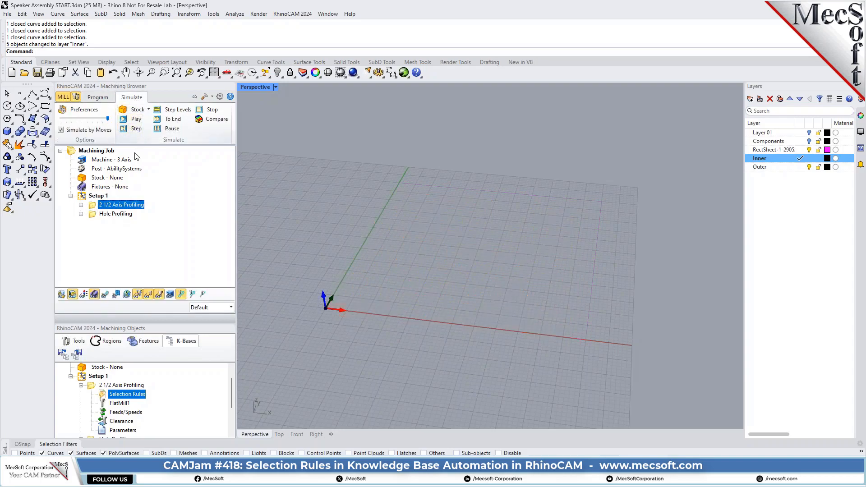
click(135, 119)
double_click(107, 177)
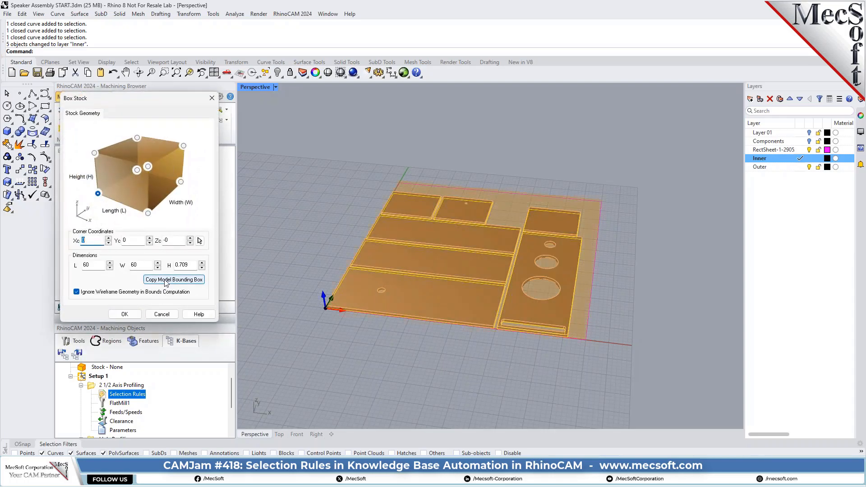
click(166, 282)
click(125, 314)
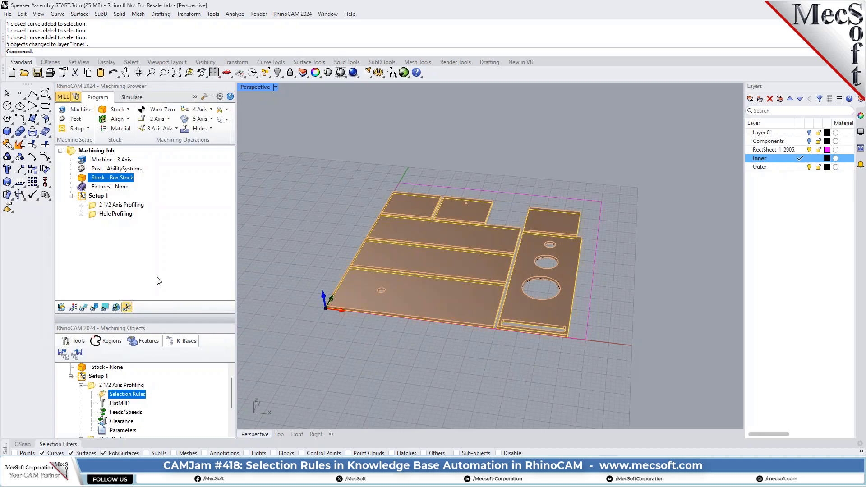
Simulate the 2 1/2 Axis Profiling operation's material removal on the box stock.
click(93, 205)
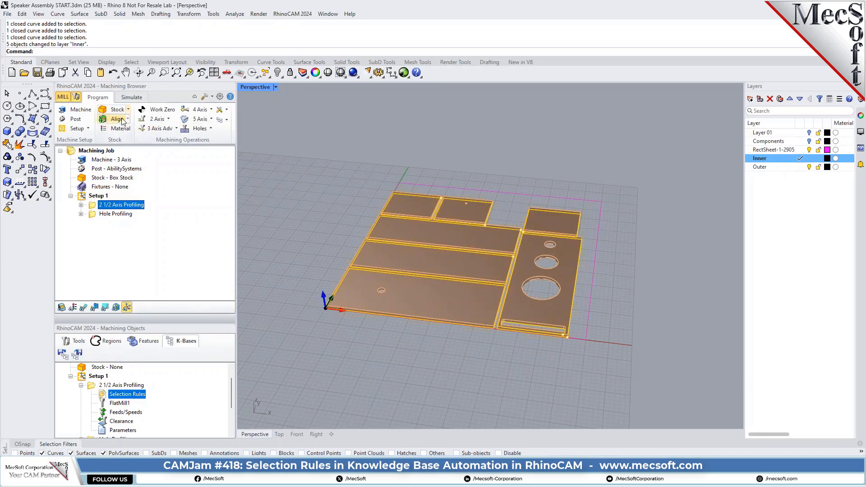
click(132, 97)
click(135, 119)
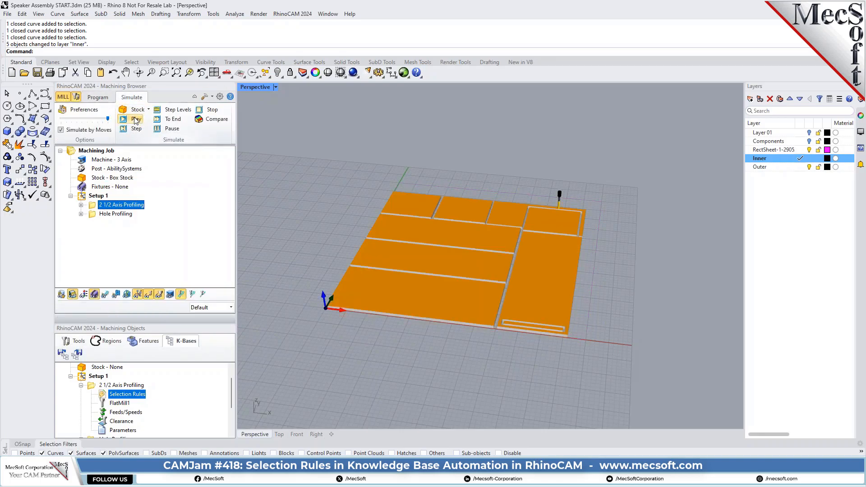
right_drag(486, 239, 509, 235)
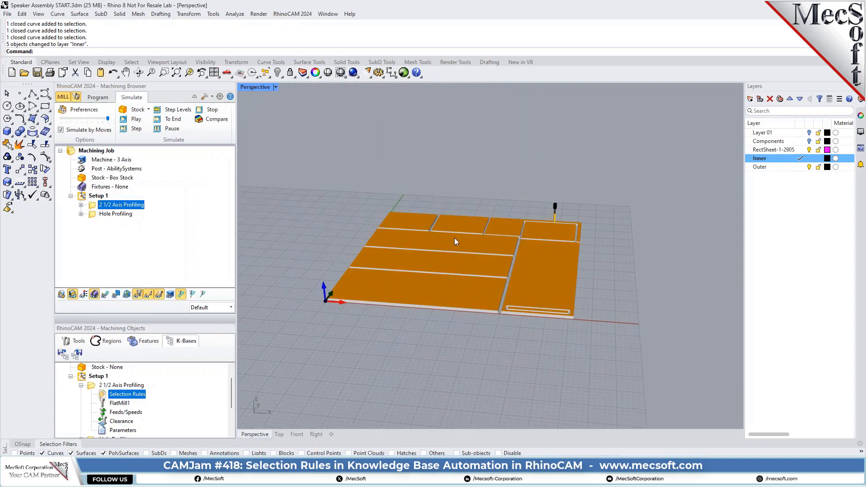
Simulate the Hole Profiling operation and display the toolpaths of both profiling operations.
click(95, 213)
click(135, 120)
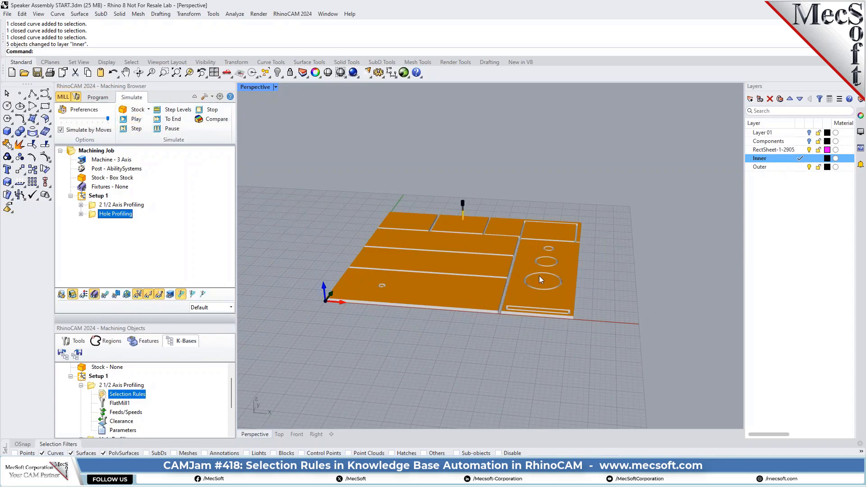
click(109, 295)
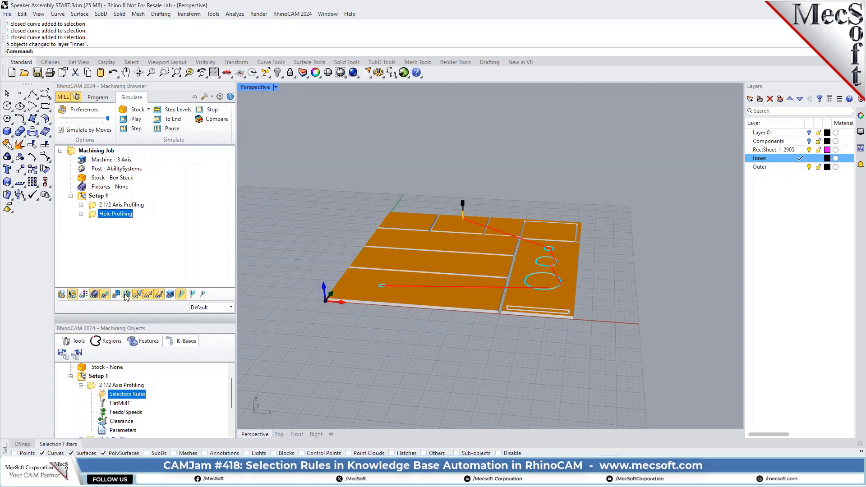
click(96, 206)
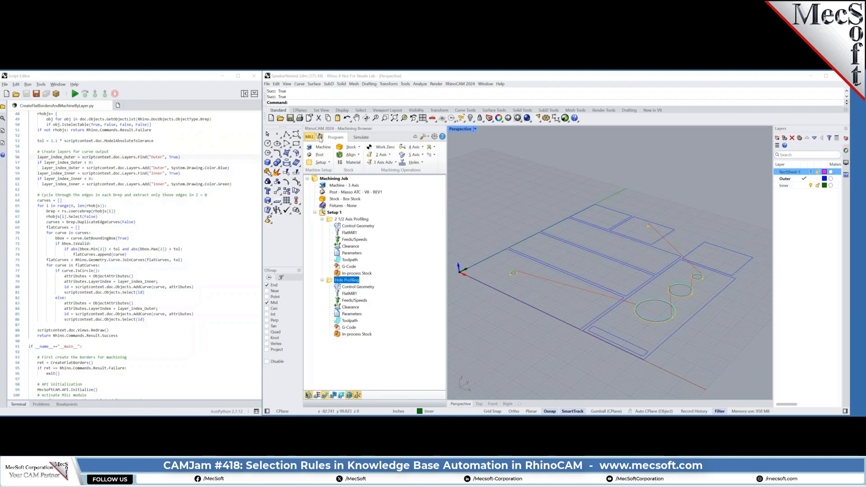
In SpeakerNested.3dm, show the Machining Objects browser and delete the unused tools from the tool list.
click(319, 137)
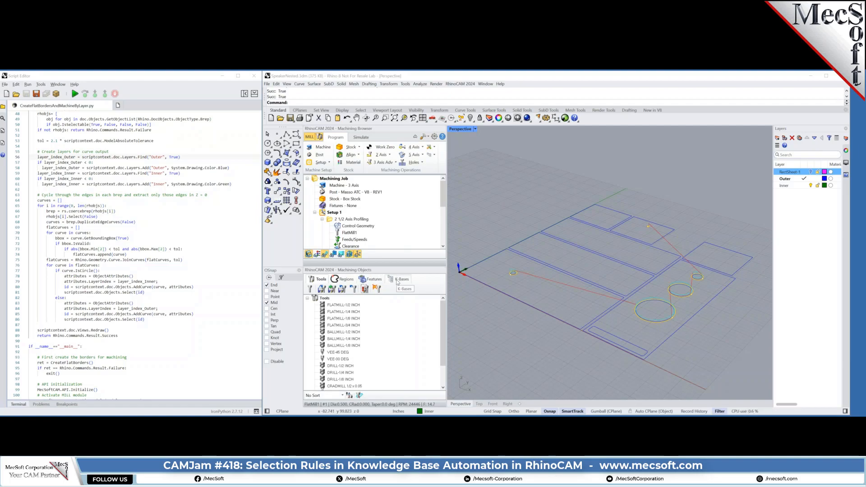
click(324, 298)
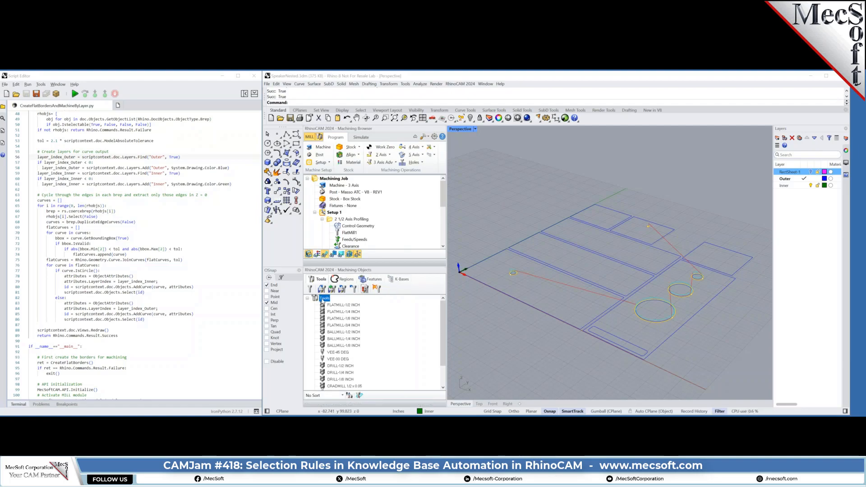
key(Delete)
click(479, 275)
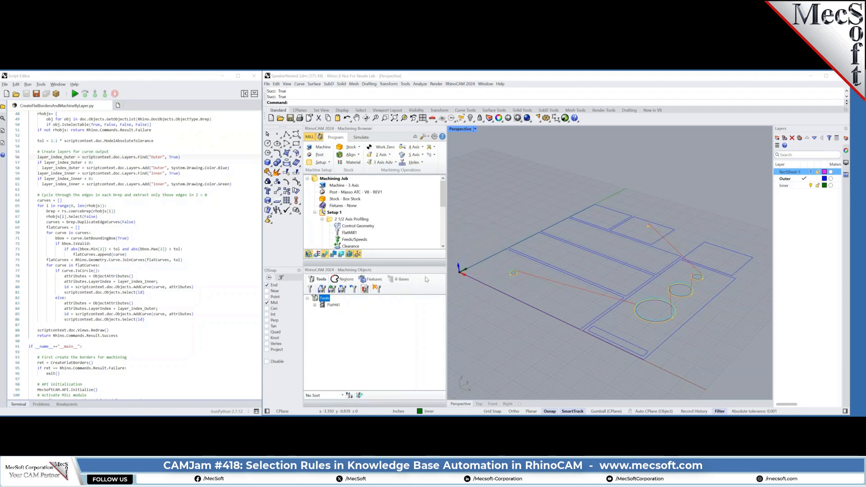
Load the knowledge base file KBTemplateUsingLayer.vkb into the K-Bases list.
click(397, 279)
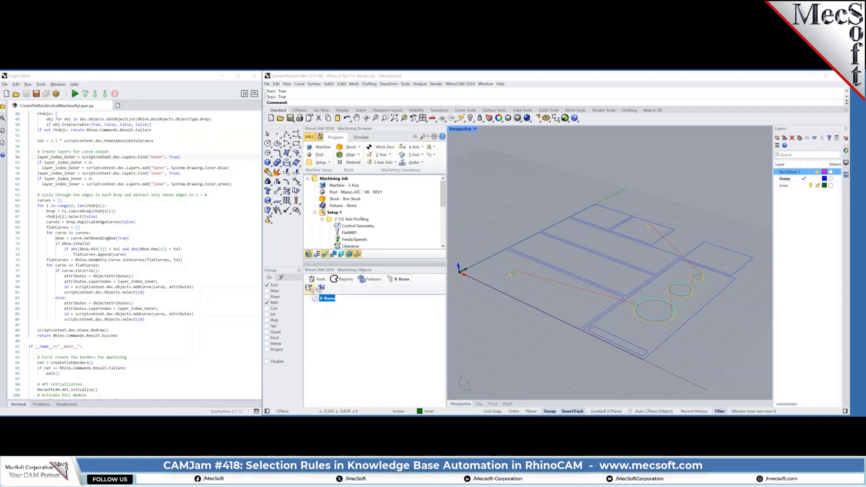
click(308, 288)
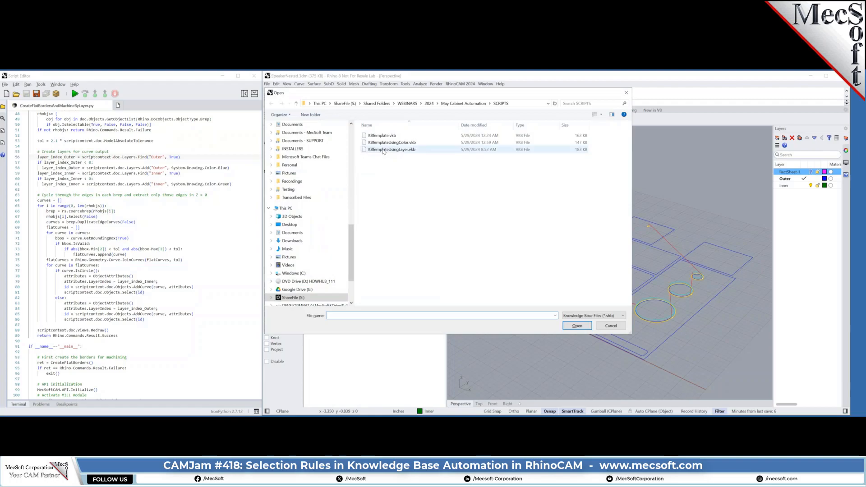
double_click(383, 150)
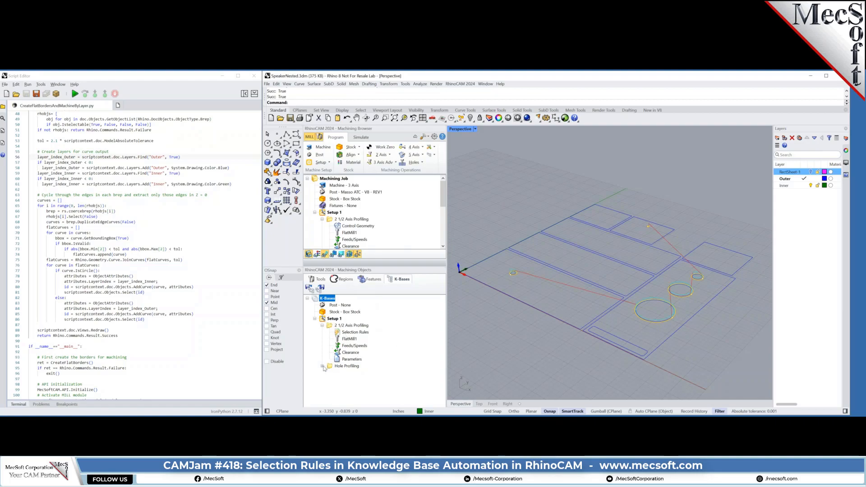
Examine the Hole Profiling contents and the layer and color filters in the 2 1/2 Axis Profiling operation's selection rules.
click(322, 366)
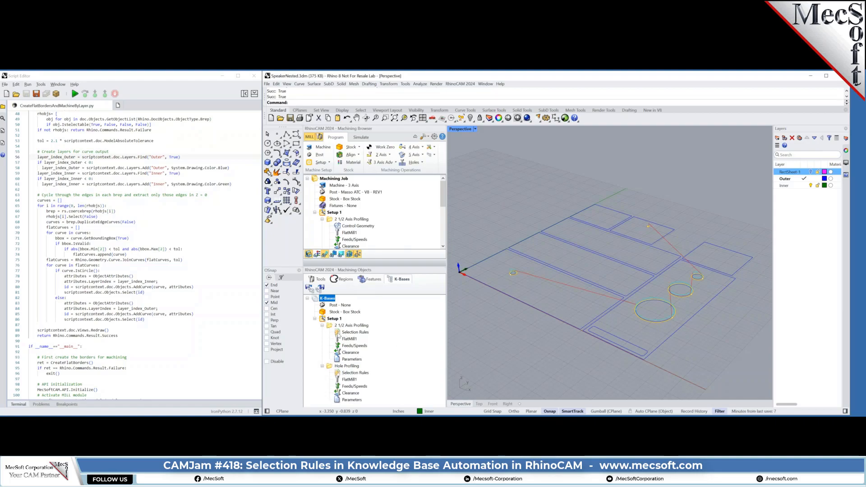
click(338, 332)
double_click(339, 333)
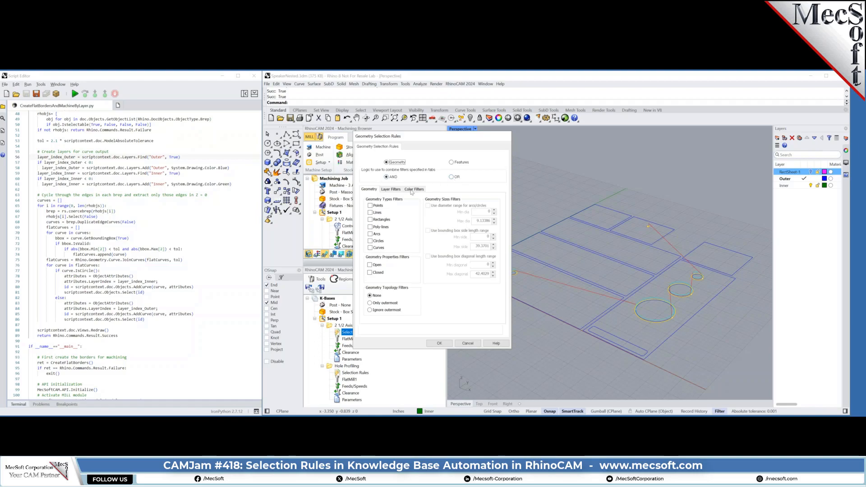
click(386, 191)
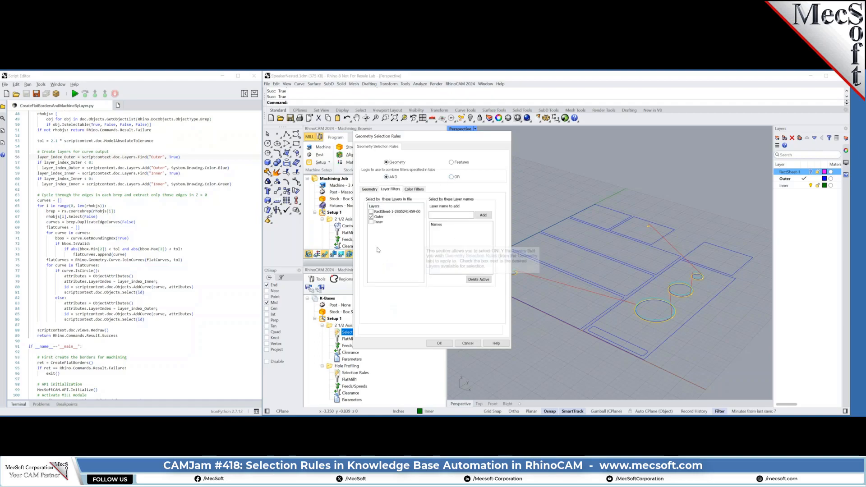
click(413, 189)
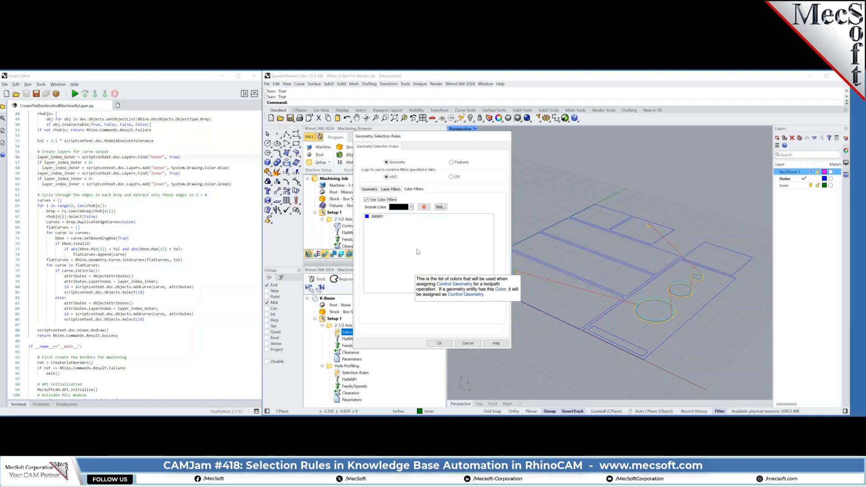
Try to pick a color filter for the selection rules from an outer border curve, and discard the rule changes.
click(440, 207)
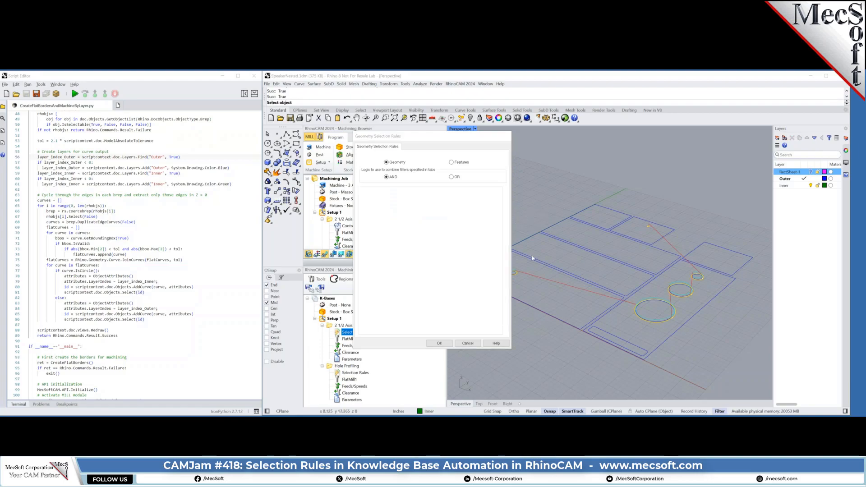
click(532, 259)
key(ctrl+o)
click(530, 263)
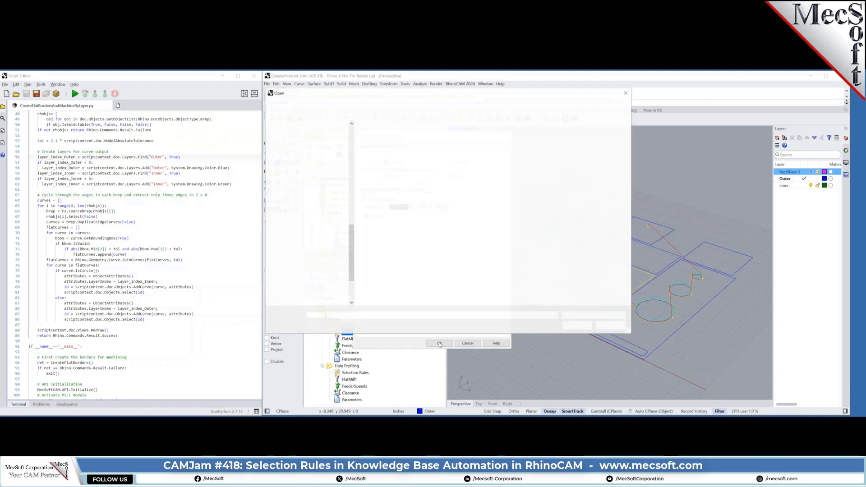
click(609, 326)
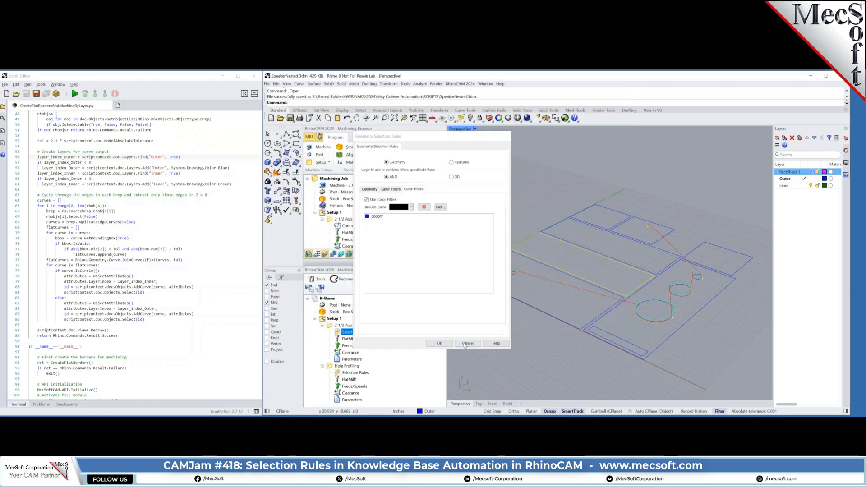
click(466, 344)
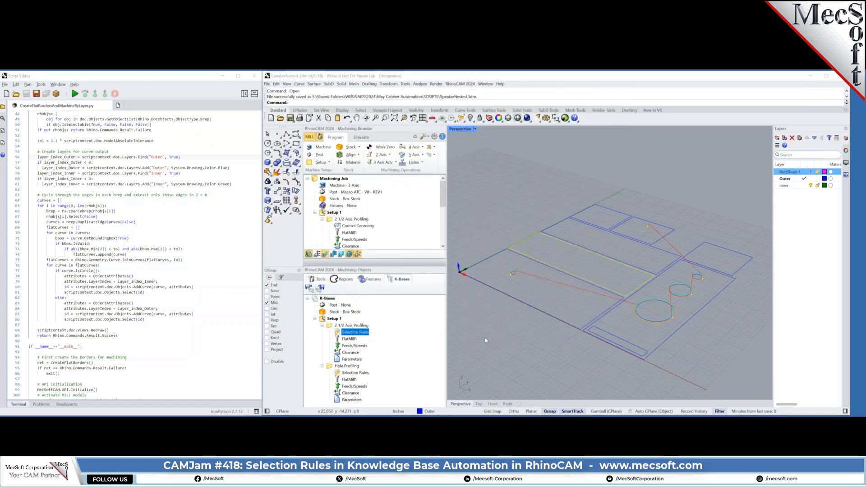